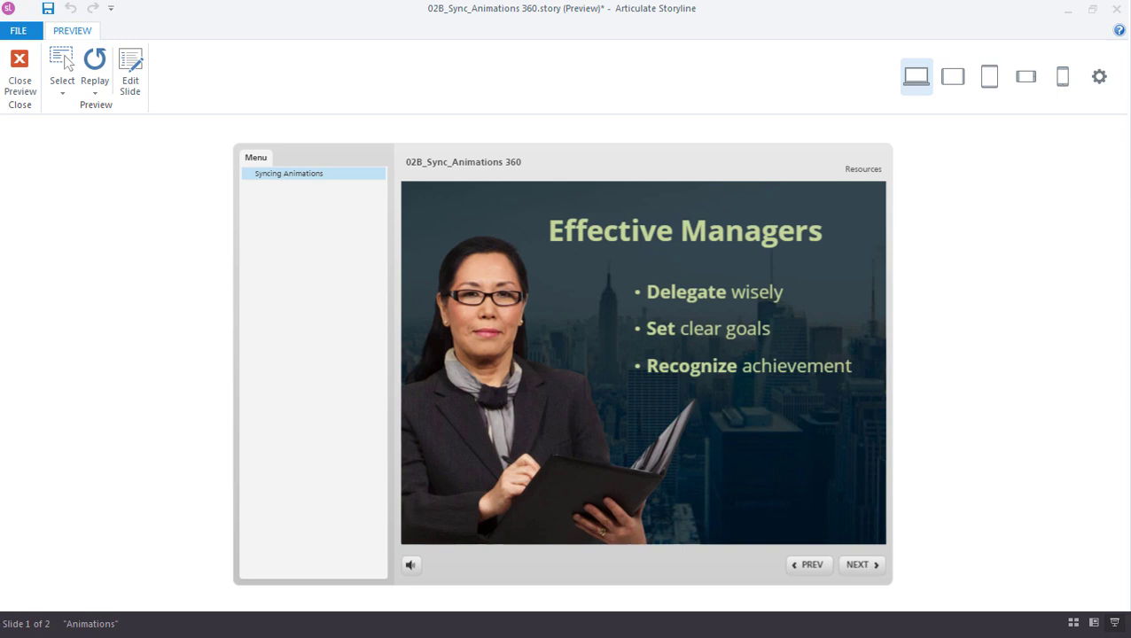
Step: Replay the preview, then close it and reopen the Practice slide for editing
left_click(99, 81)
left_click(19, 78)
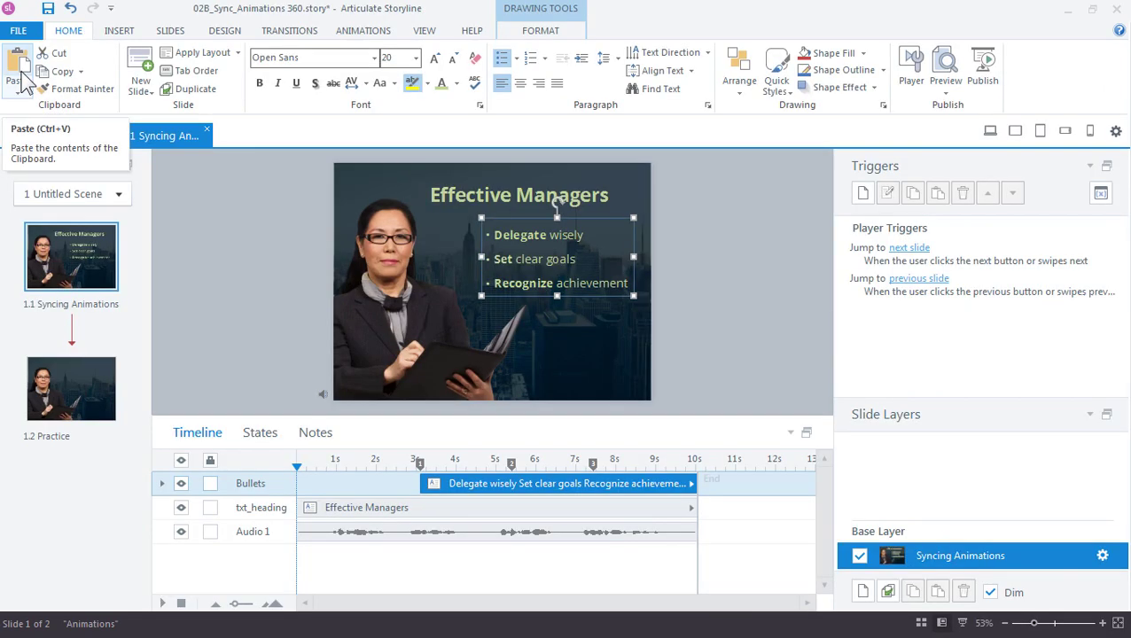
left_click(234, 222)
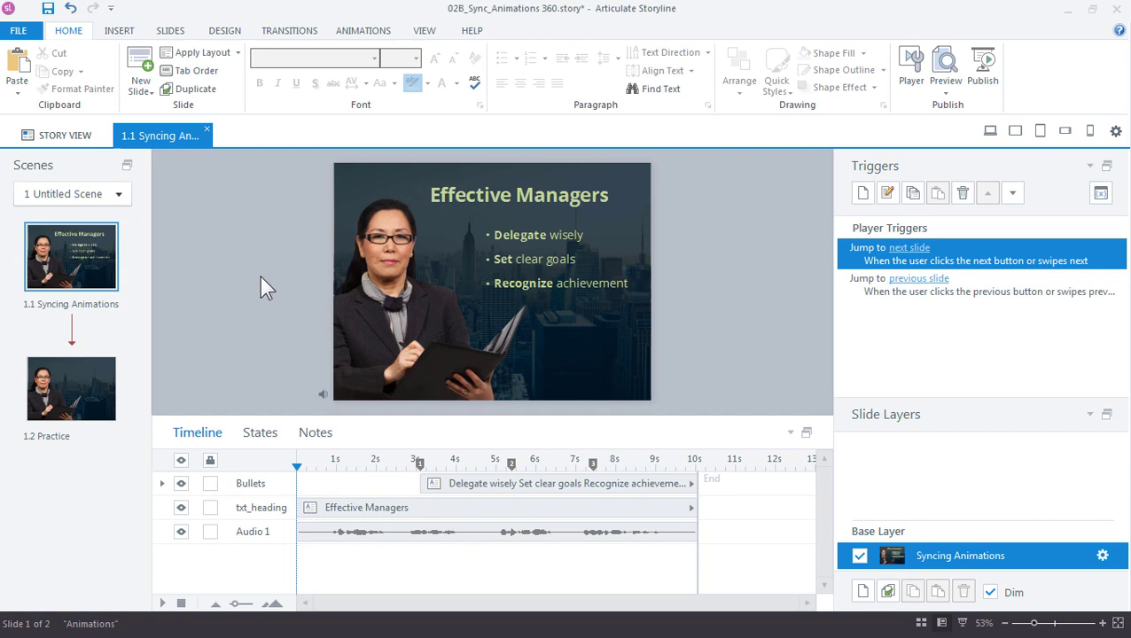
left_click_drag(101, 404, 71, 396)
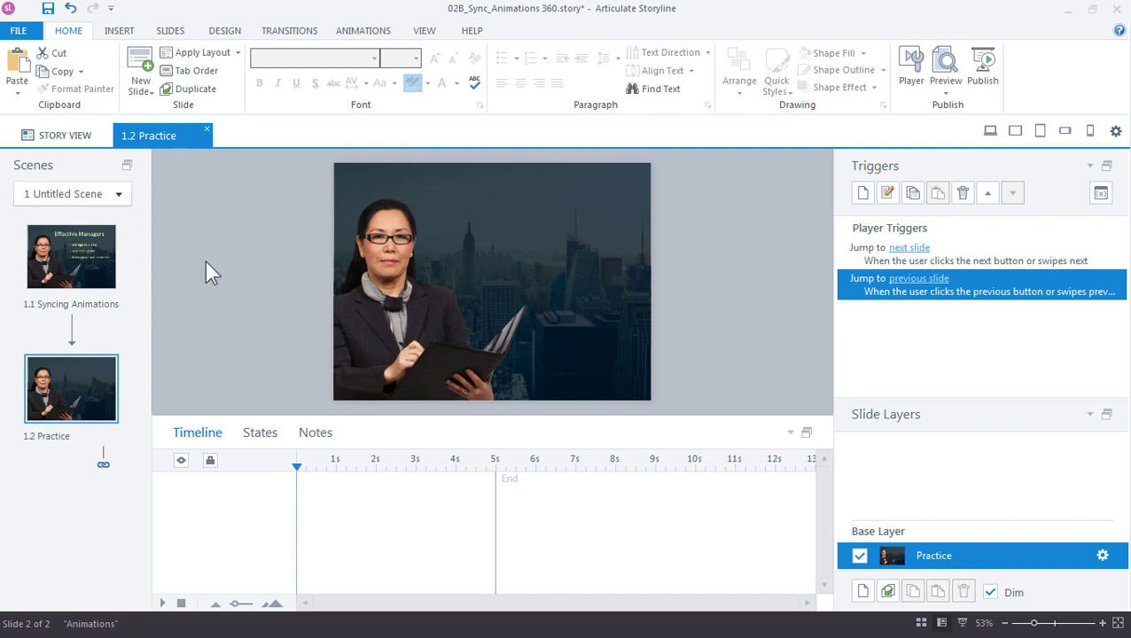
Step: Add a Blank layout slide 1.3 and return to the 1.2 Practice slide
left_click(170, 31)
left_click(110, 84)
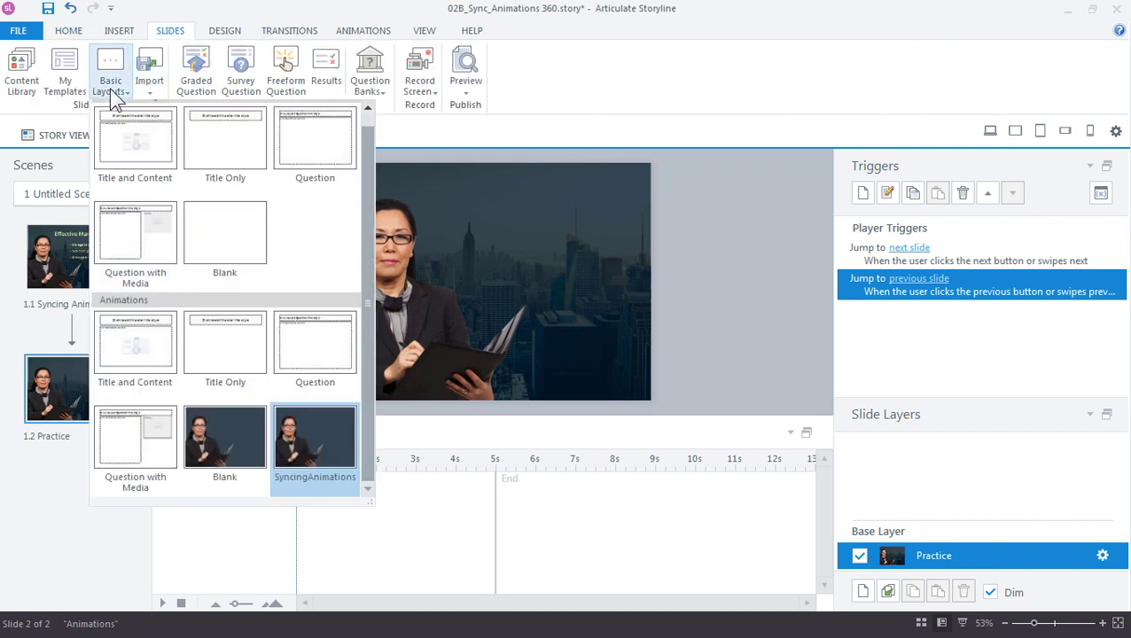
left_click(202, 224)
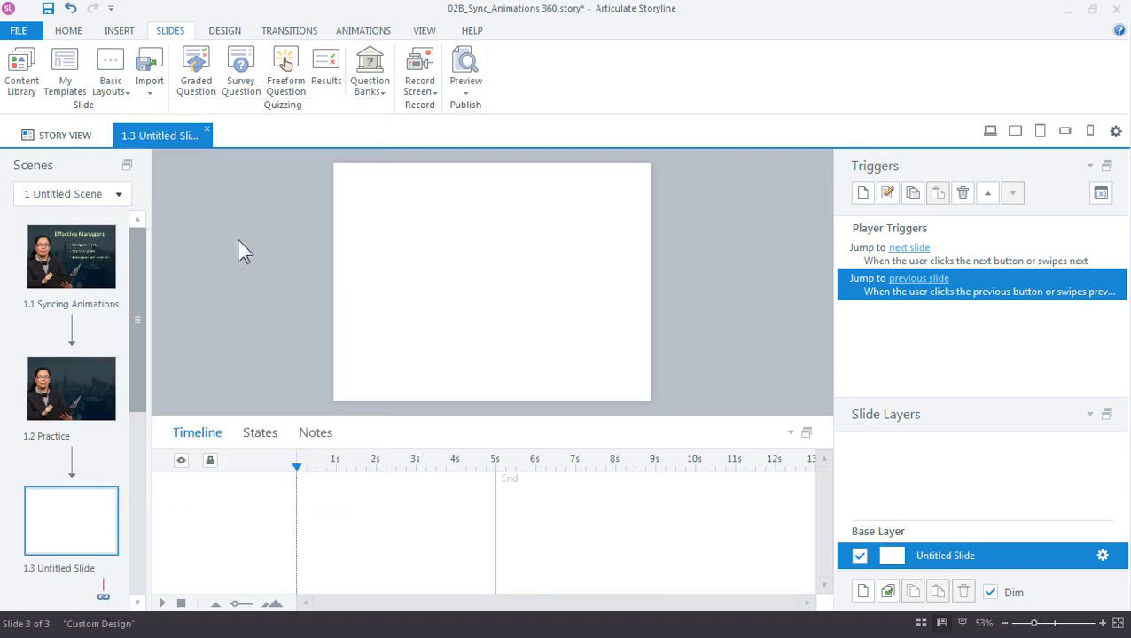
left_click(91, 379)
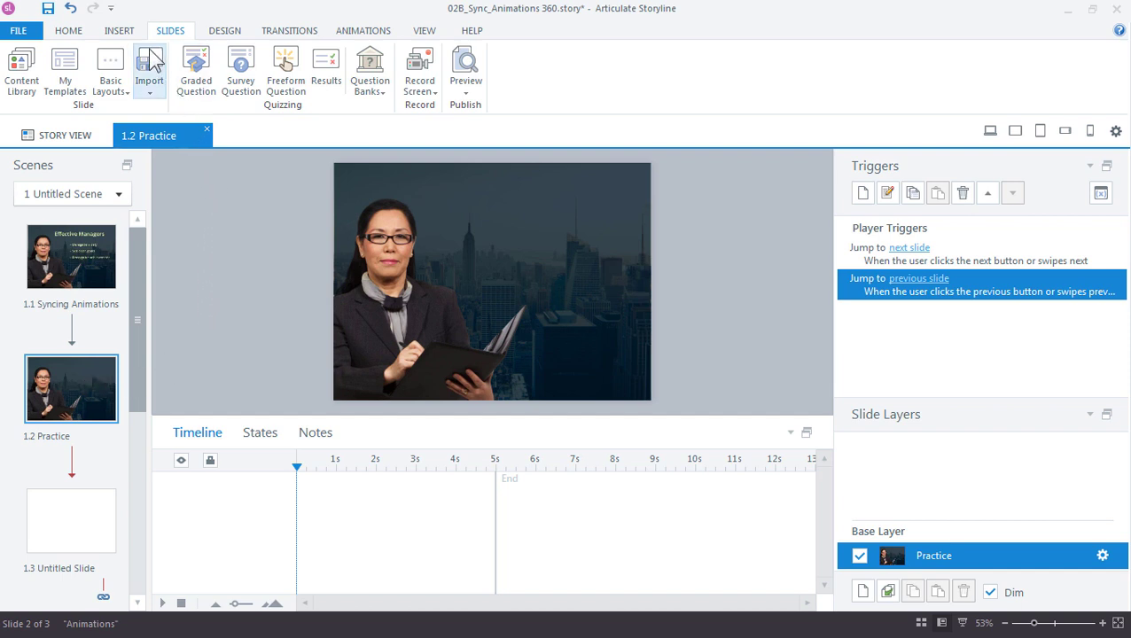
Step: Insert a text box reading 'Effective Managers' on the Practice slide
left_click(120, 30)
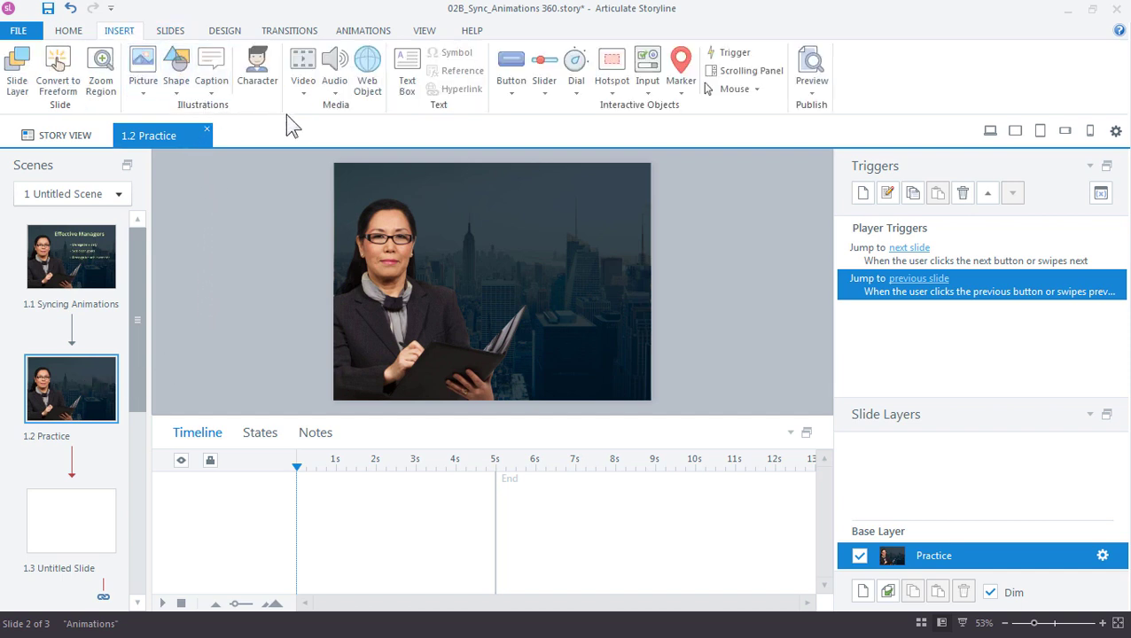
left_click(408, 89)
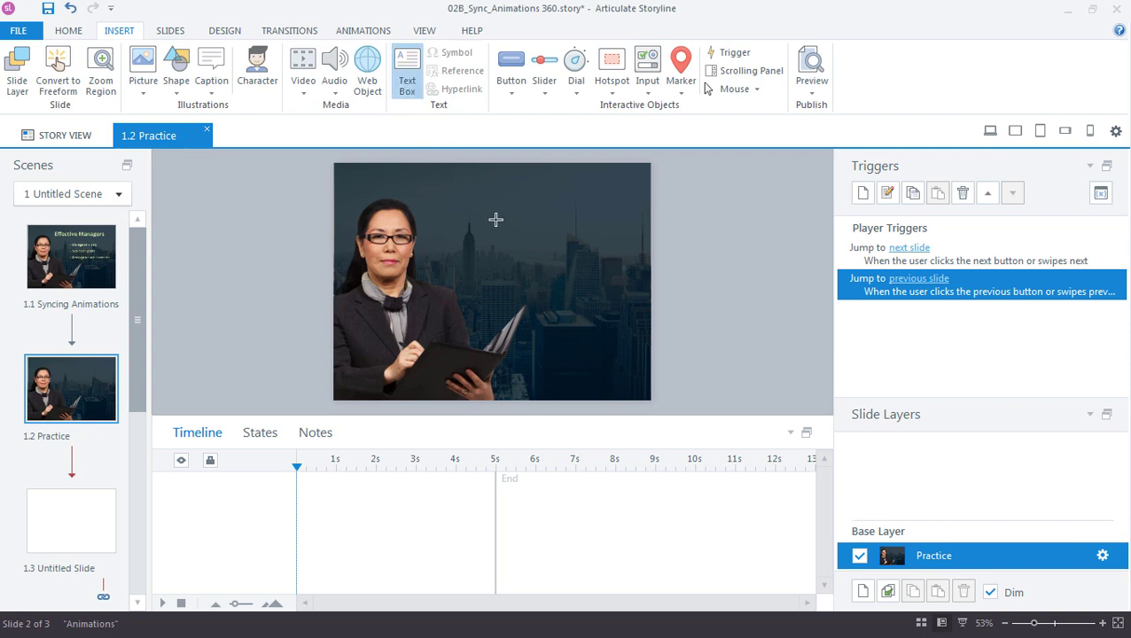
left_click(496, 219)
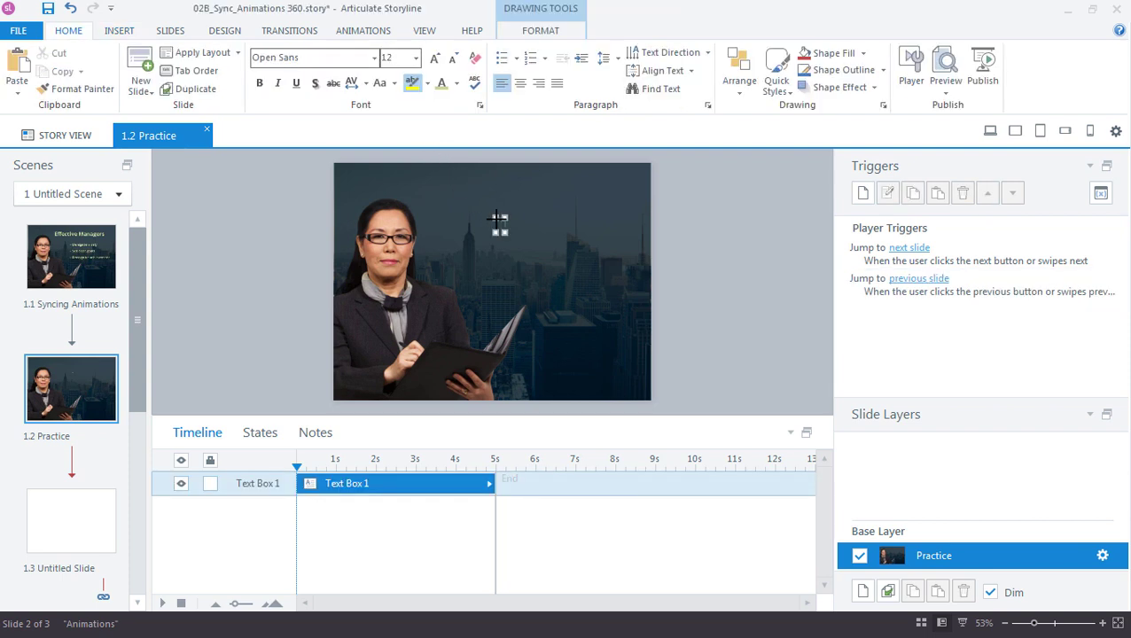
type("Effective")
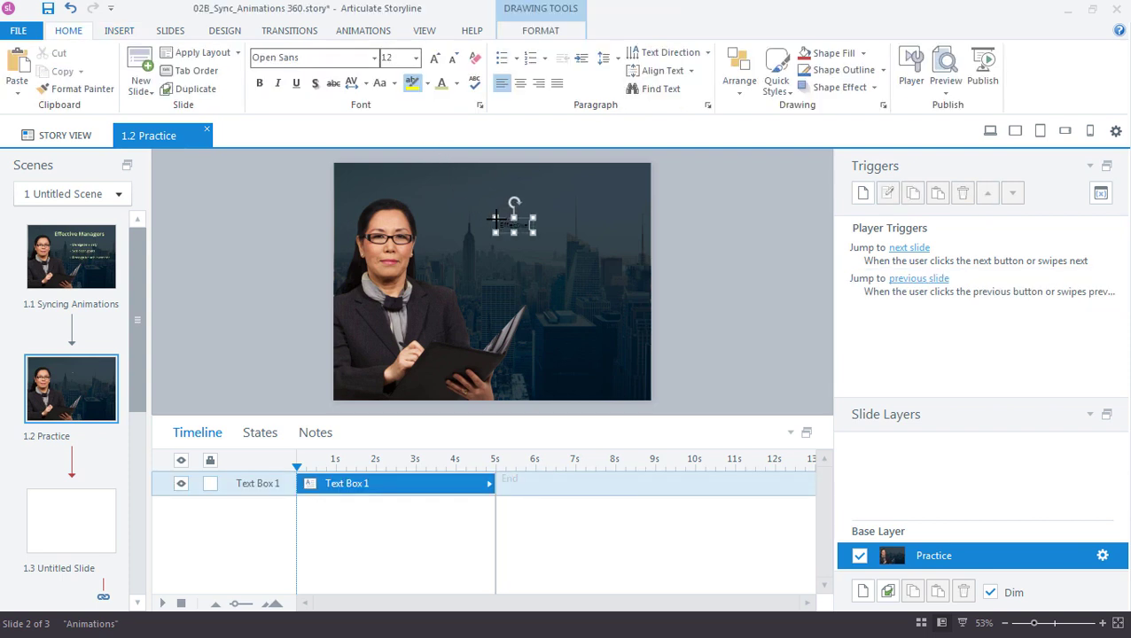
type(" Managers")
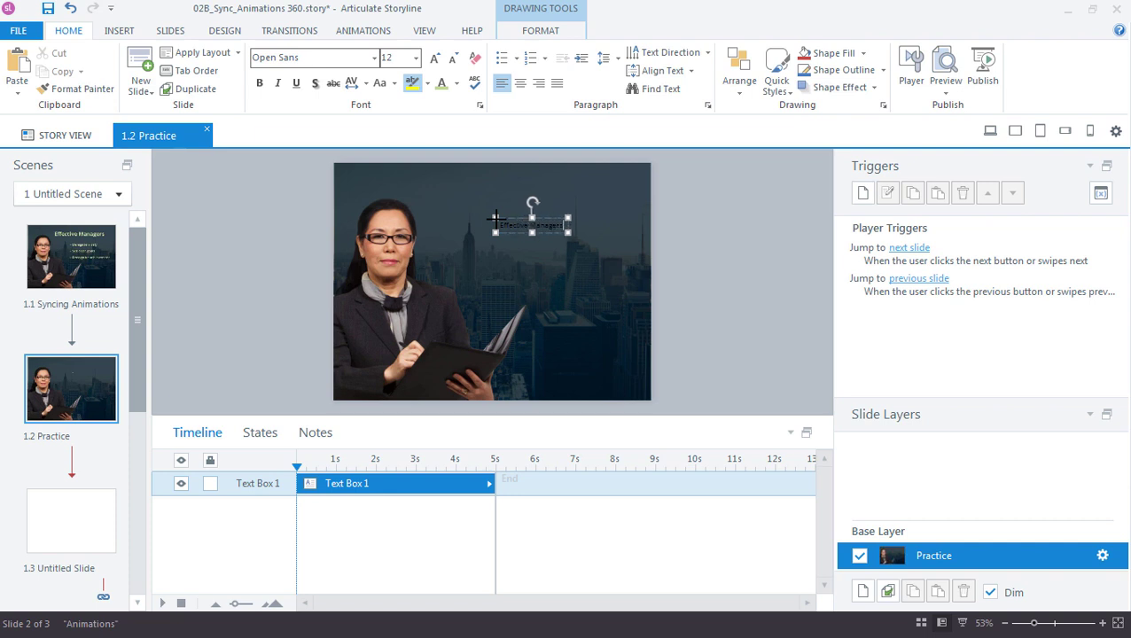
left_click(550, 219)
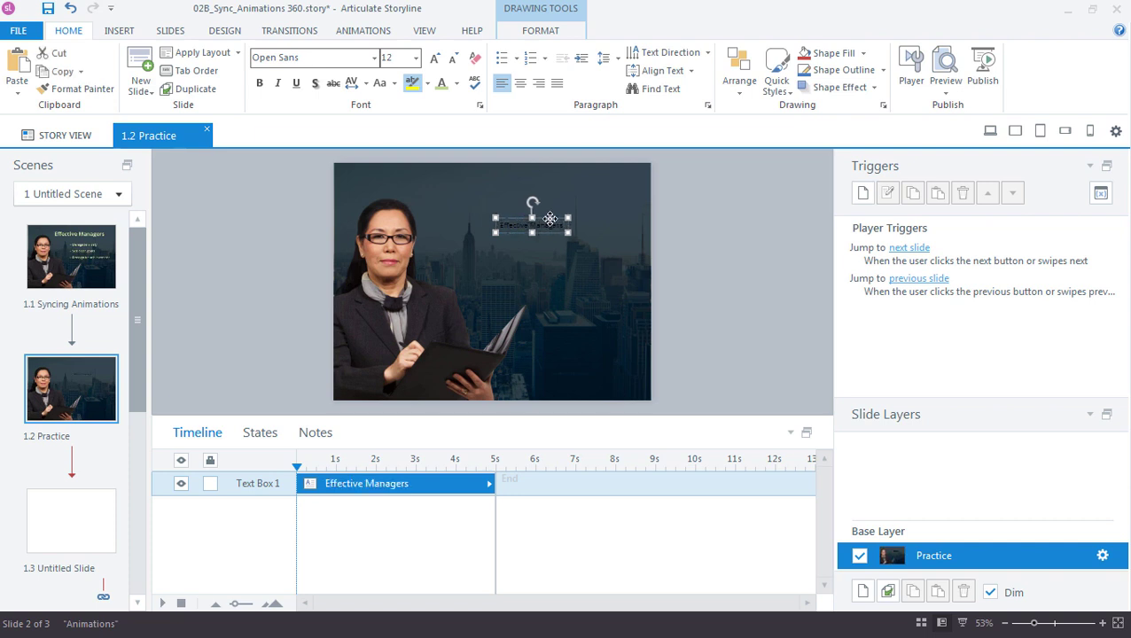
Step: Format the heading as Open Sans, bold, light green, 28 pt, and move it near the top
left_click(374, 58)
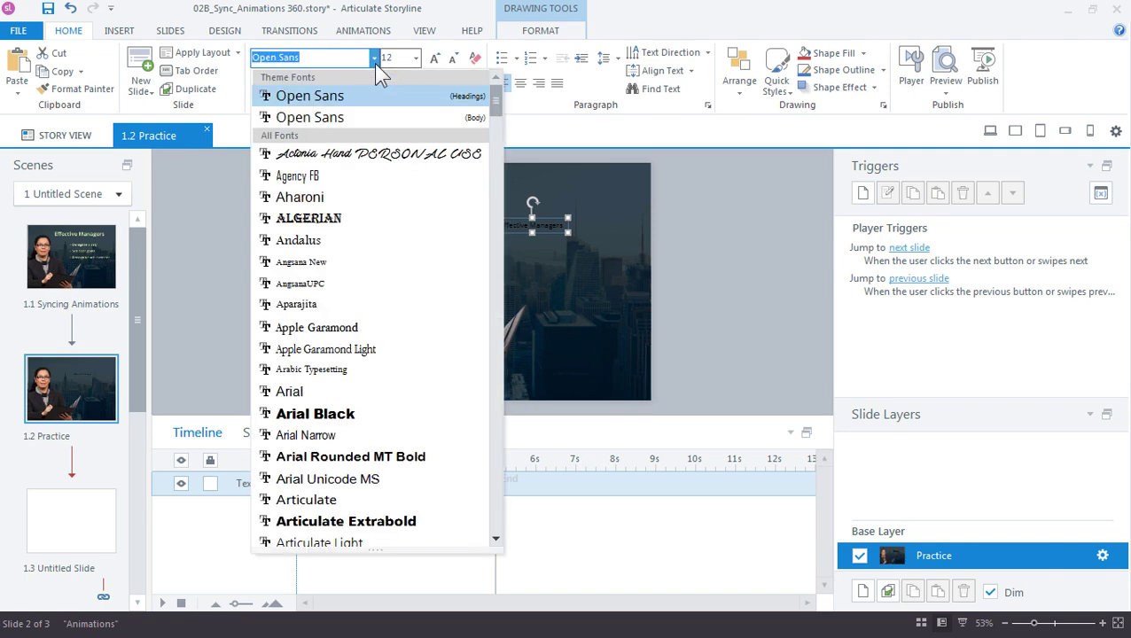
left_click(456, 97)
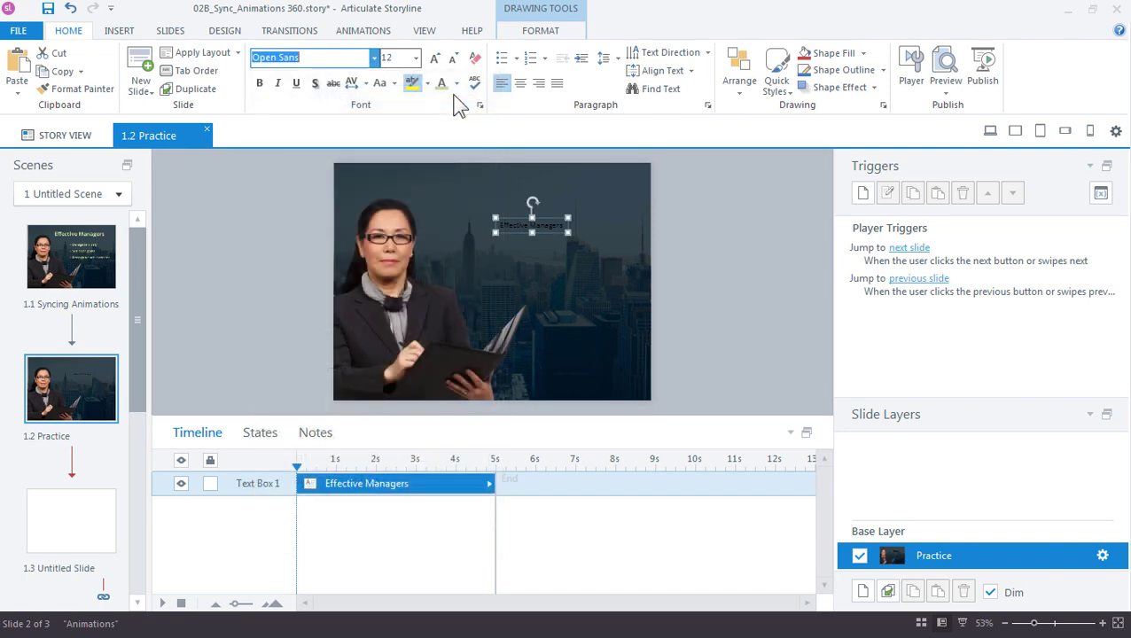
left_click(260, 84)
left_click(456, 83)
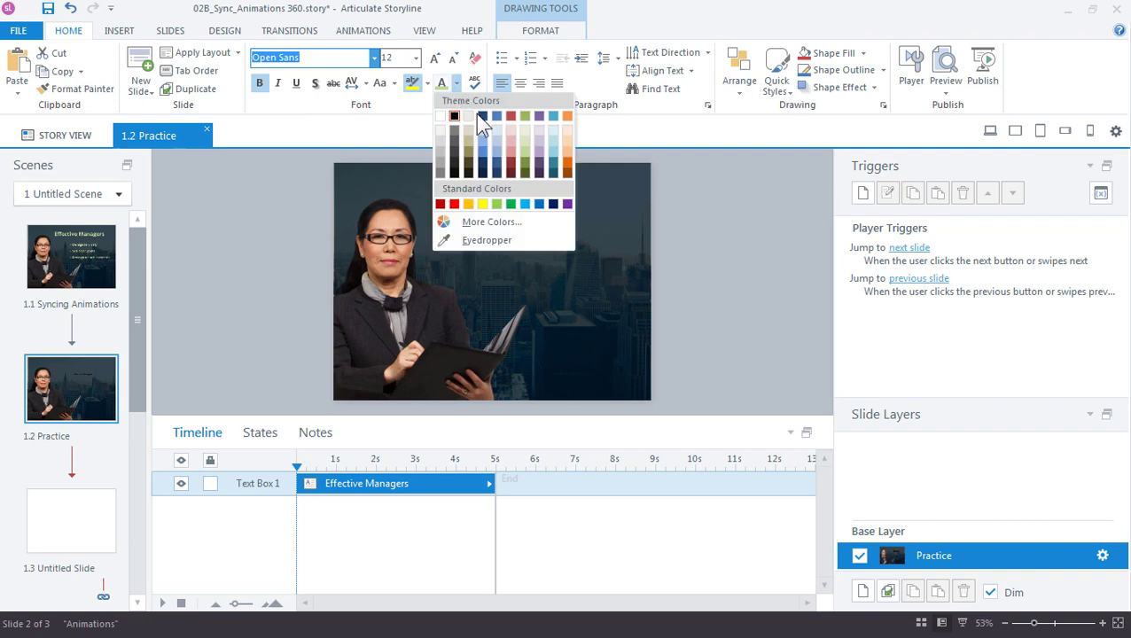
left_click(523, 150)
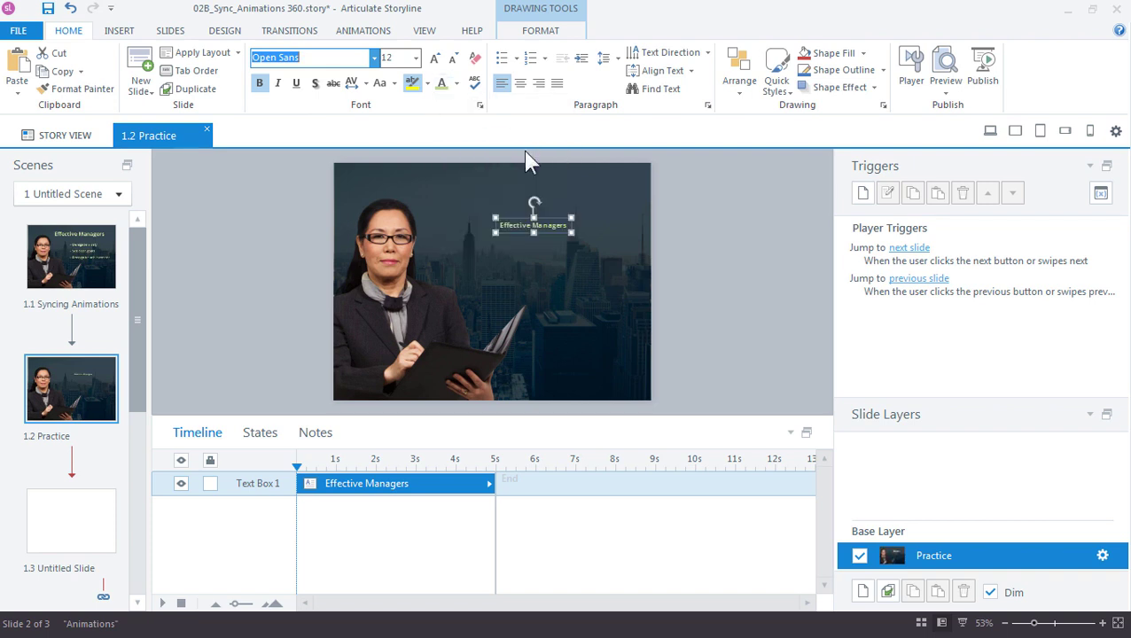
left_click(434, 57)
left_click(434, 58)
left_click(434, 58)
left_click(435, 58)
left_click(435, 58)
left_click(434, 58)
left_click(434, 57)
left_click(434, 57)
left_click_drag(618, 217, 585, 183)
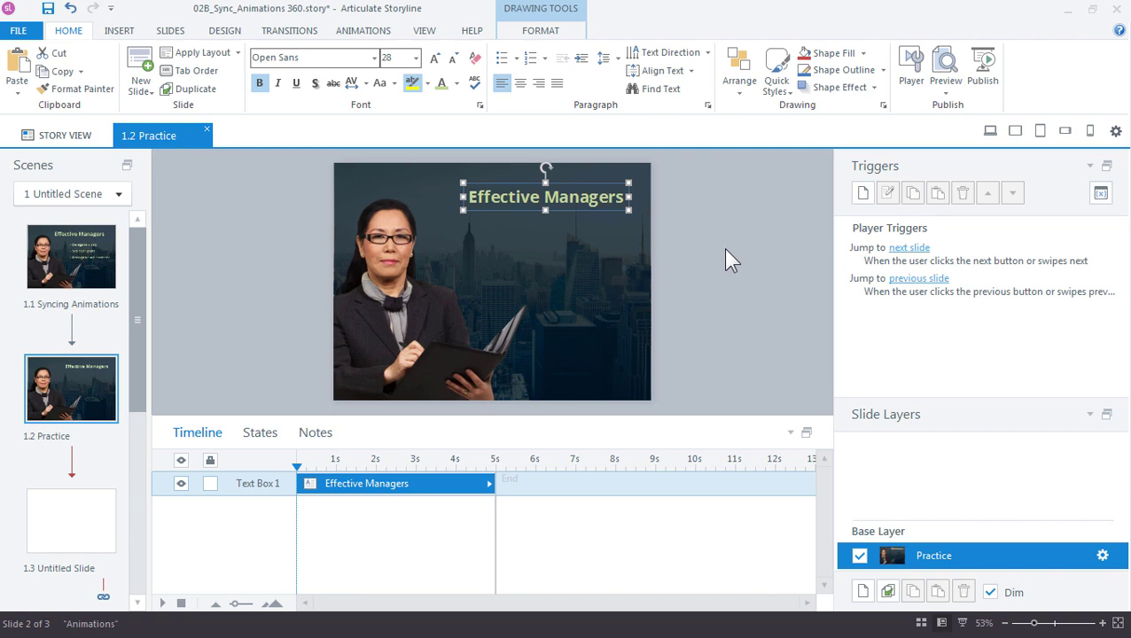
left_click_drag(625, 228, 496, 326)
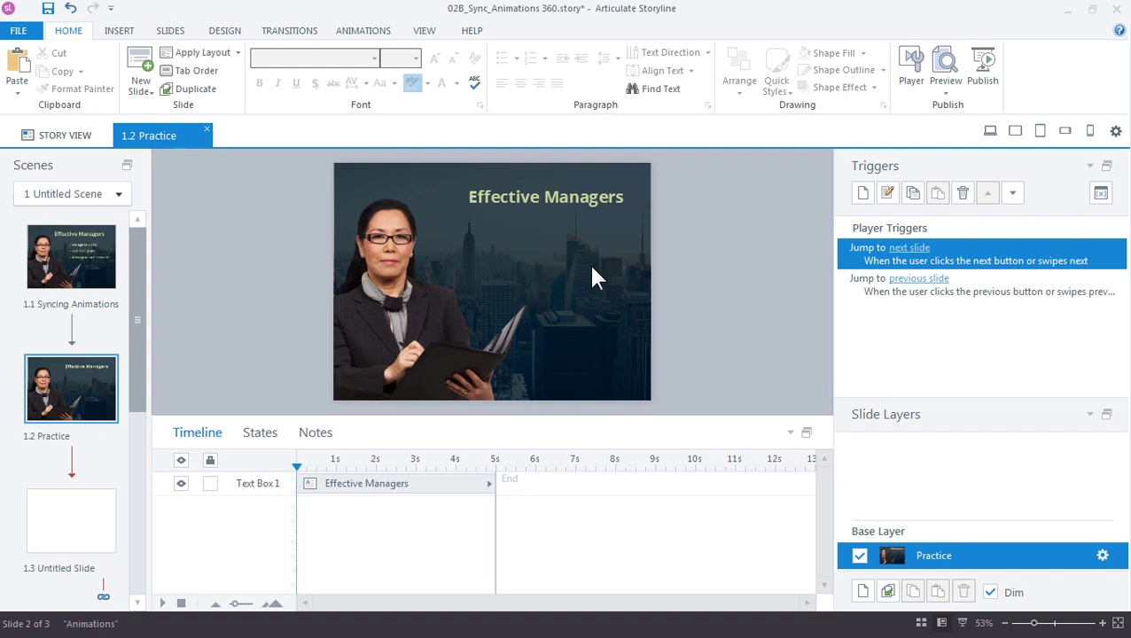
Step: Draw a text box under the heading listing 'Delegate work', 'Set clear goals', 'Recognize achievement' on separate lines
left_click(122, 33)
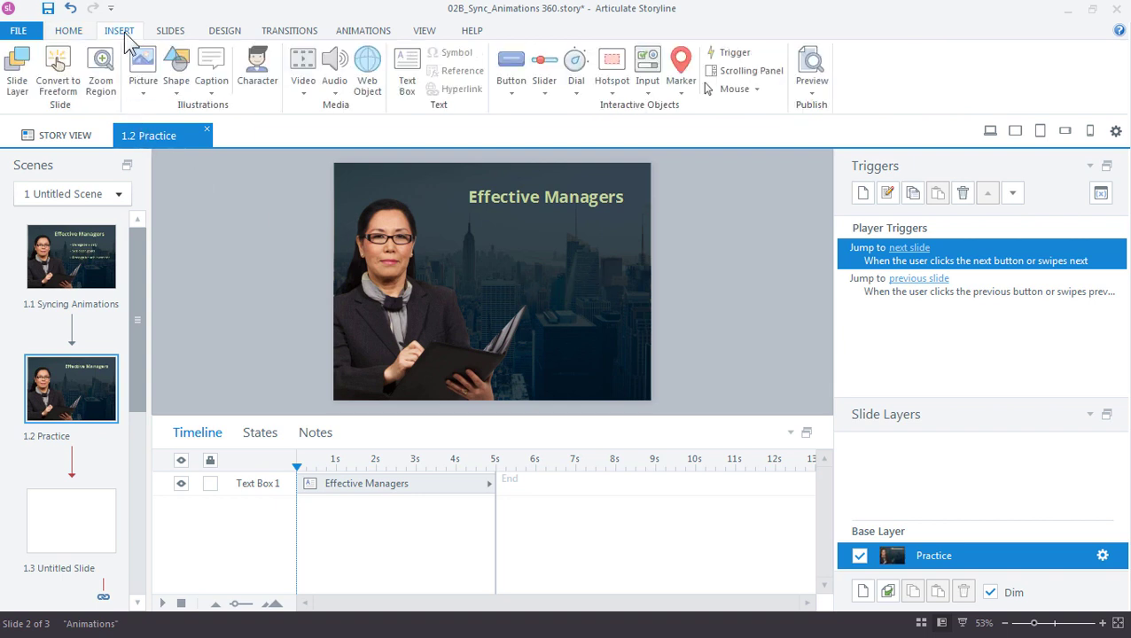
left_click(406, 78)
mouse_move(477, 228)
left_mouse_down()
mouse_move(619, 283)
mouse_move(622, 296)
left_mouse_up()
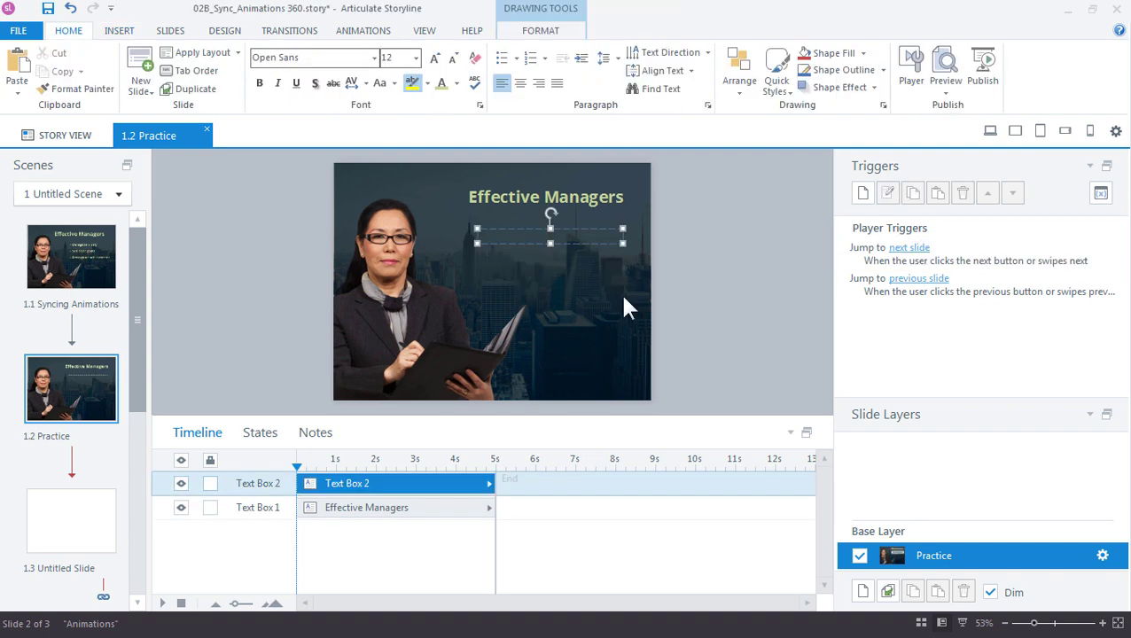
type("Delegate work")
key("Return")
type("Set clear goals")
key("Return")
type("Recognize achievement")
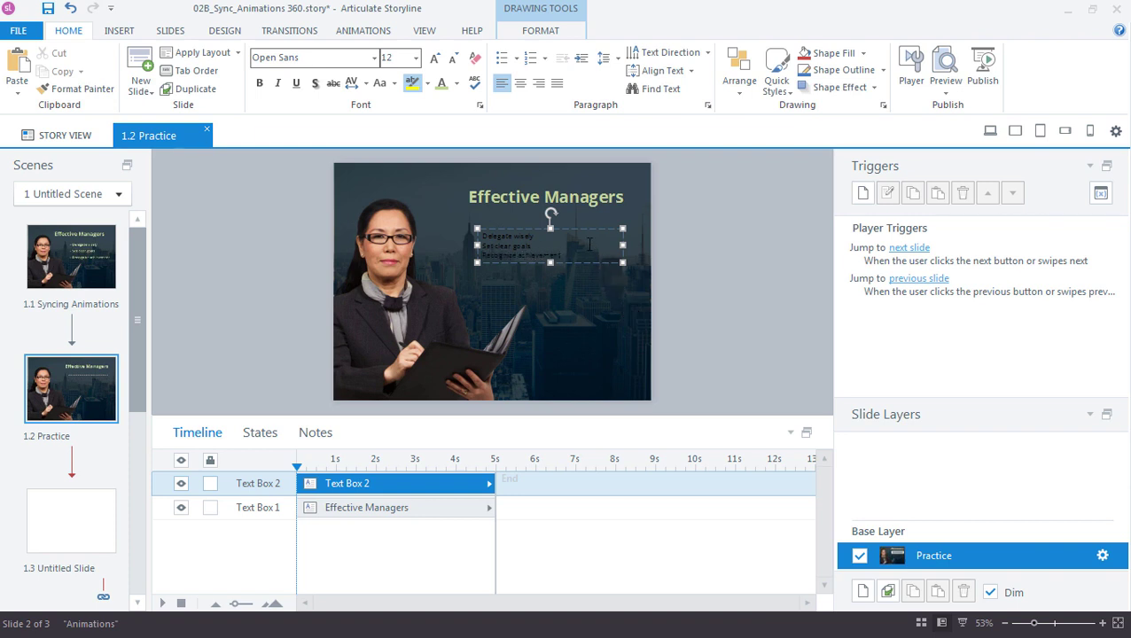
left_click(589, 228)
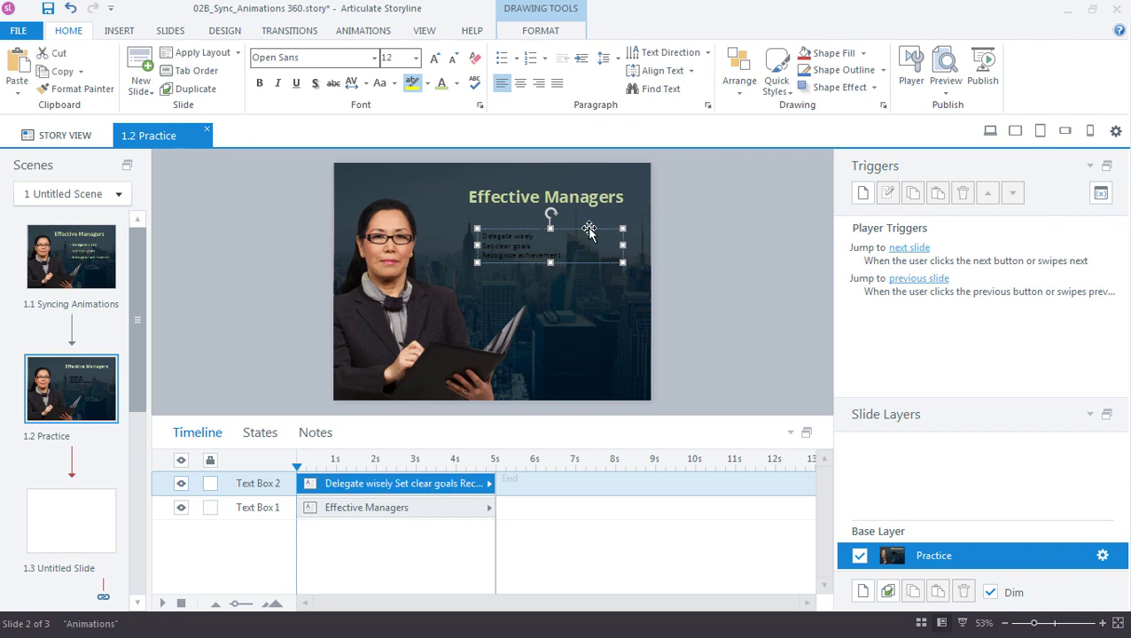
Step: Make the list text light cream and enlarge it to 18 pt
left_click(445, 85)
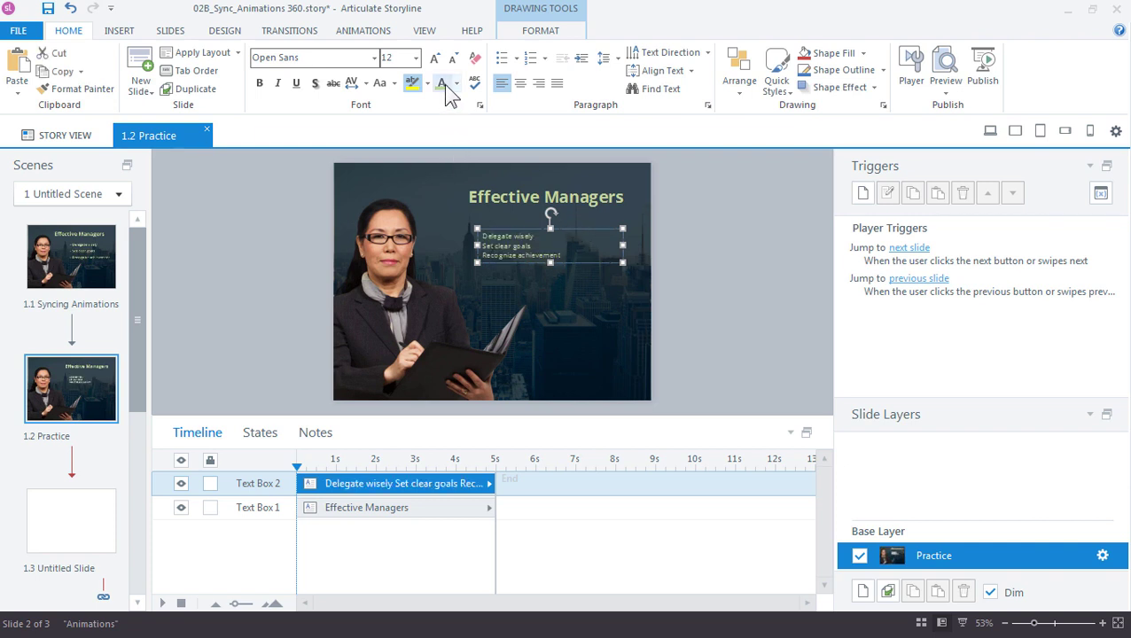
left_click(435, 58)
left_click(435, 58)
left_click(435, 59)
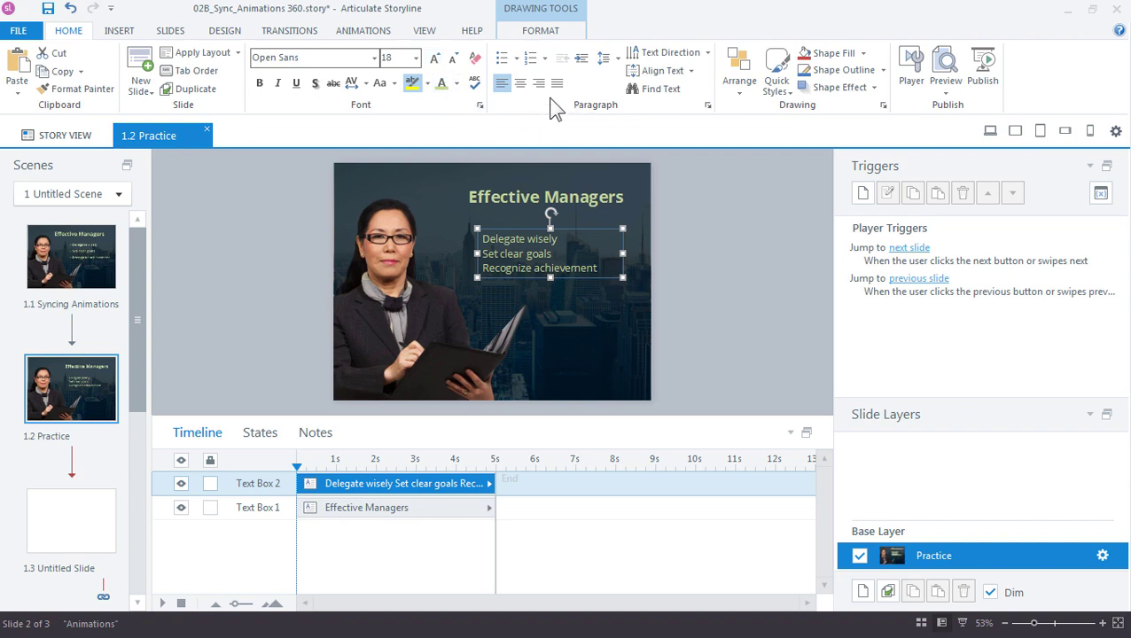
left_click(517, 60)
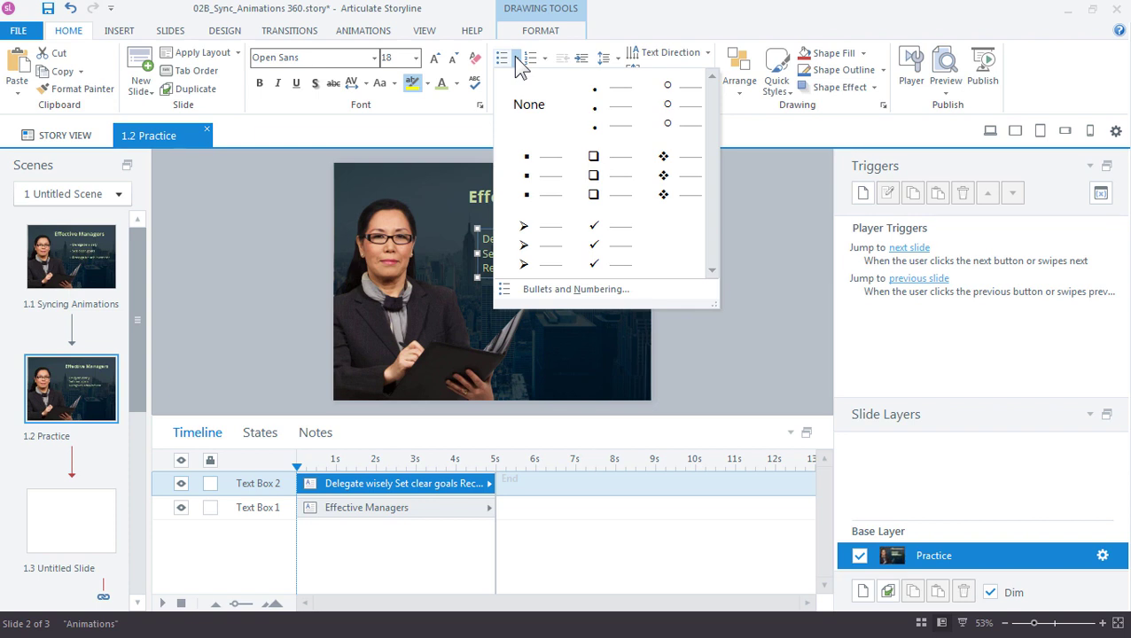
left_click(502, 60)
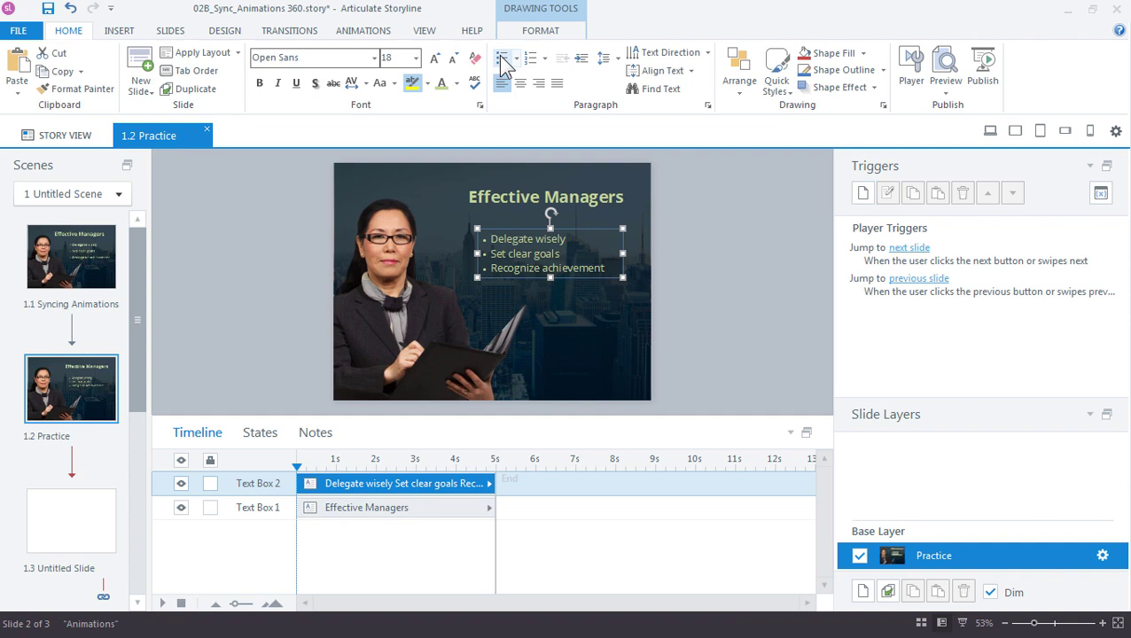
left_click_drag(568, 227, 577, 226)
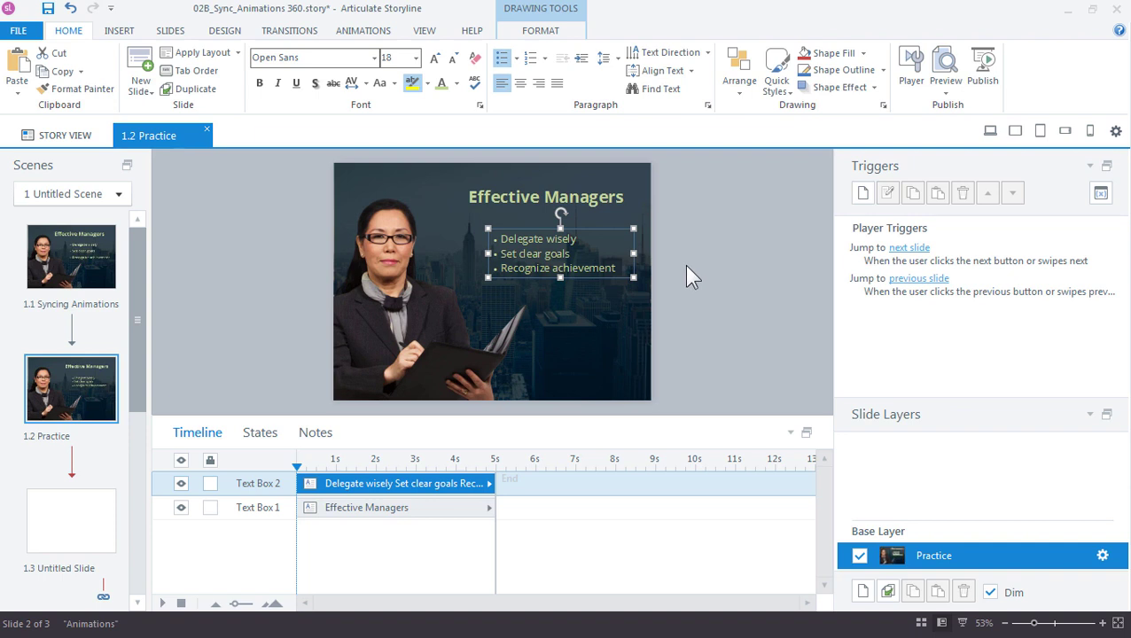
left_click(611, 58)
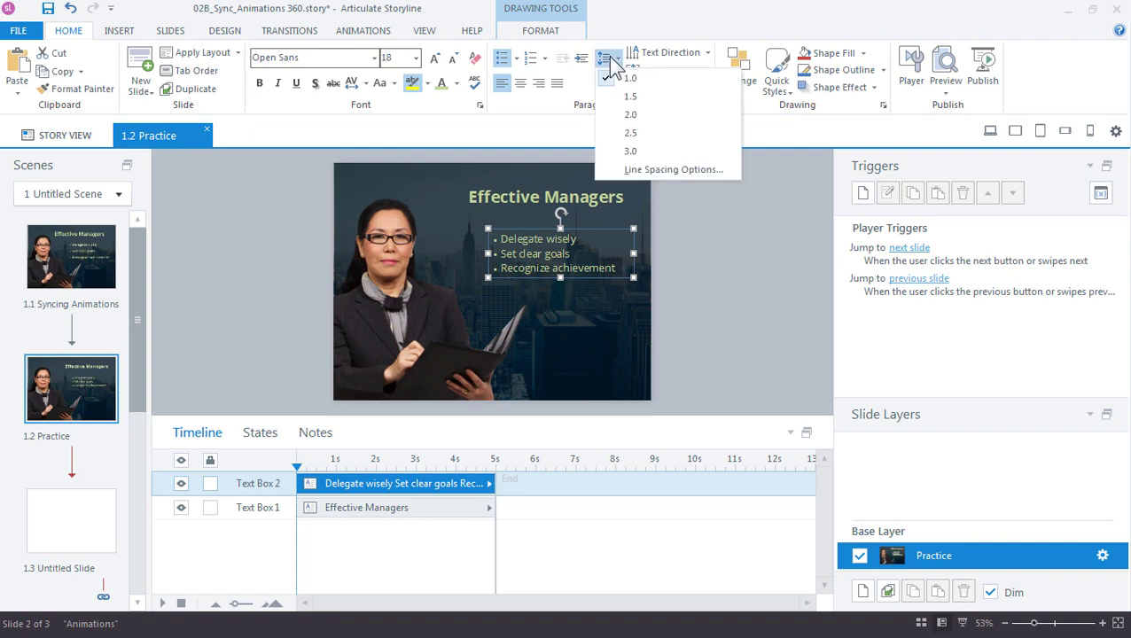
left_click(687, 96)
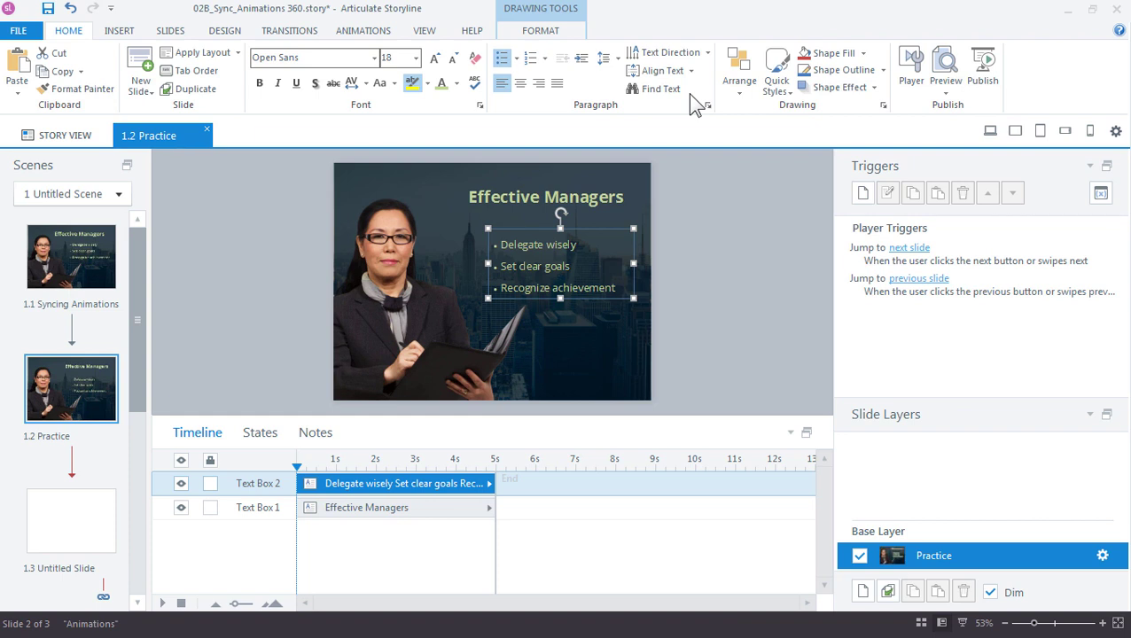
Step: Rename the timeline layers: Text Box 1 to 'txt_Heading' and Text Box 2 to 'Bullets'
left_click(592, 188)
left_click(581, 236)
double_click(257, 507)
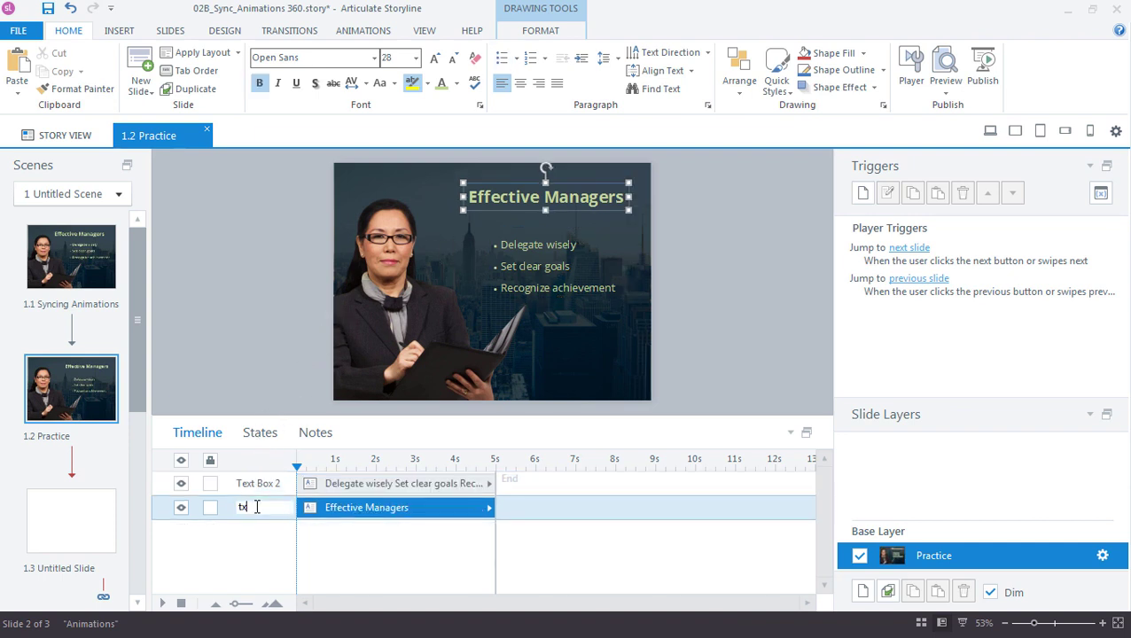
type("txt_Heading")
double_click(253, 483)
type("Bullets")
key("Return")
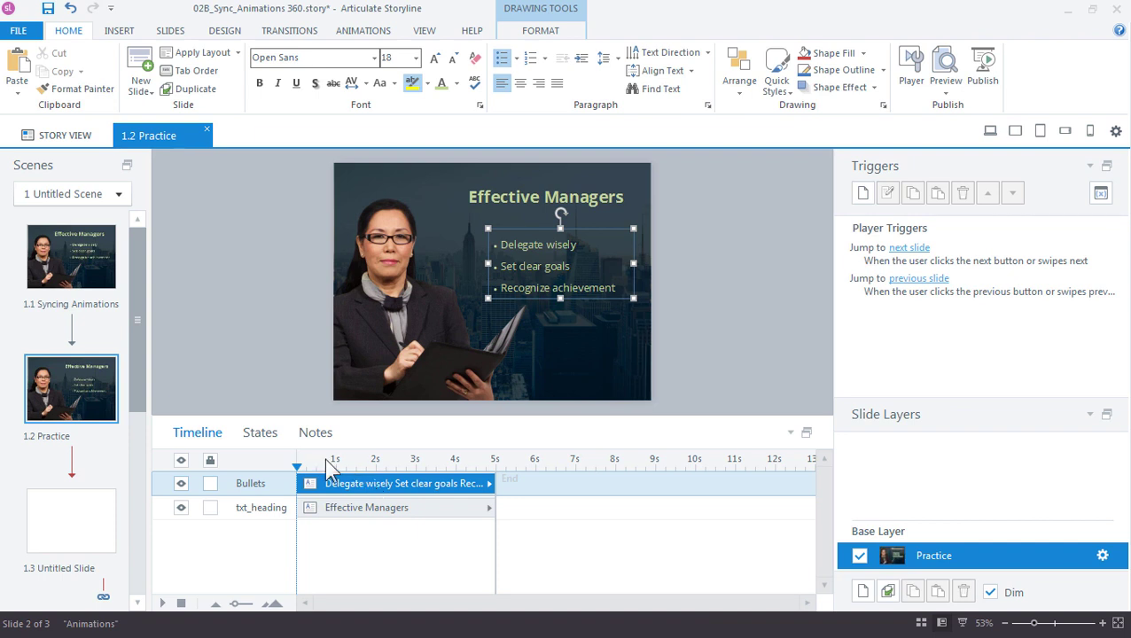
Step: Give the Bullets list a 0.75-second Fade entrance and preview the slide twice
left_click(365, 36)
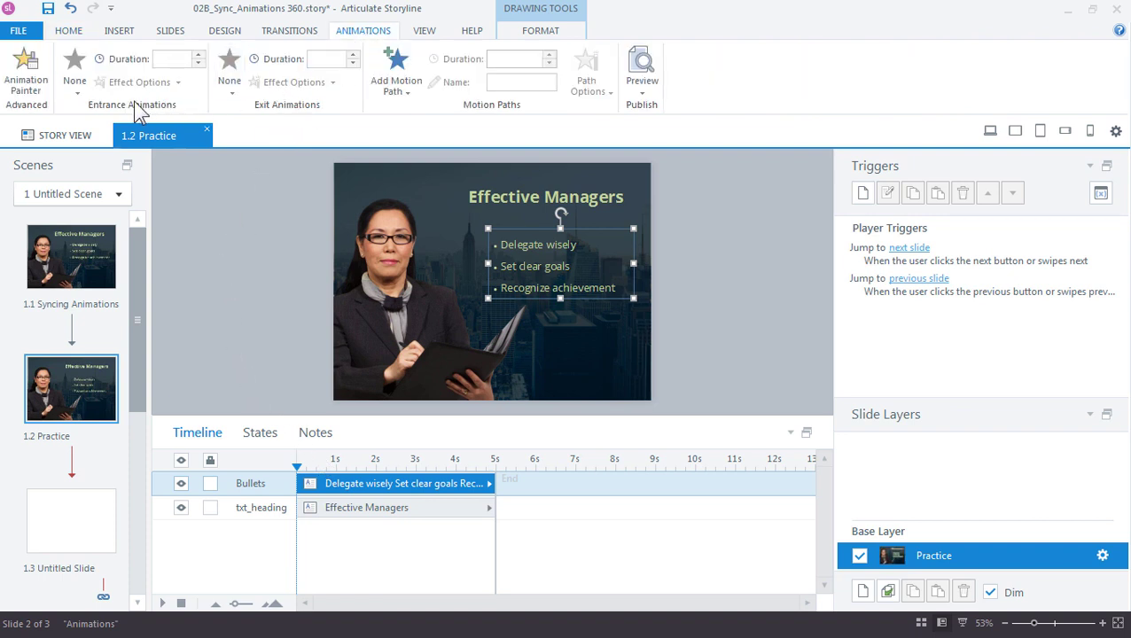
left_click(77, 98)
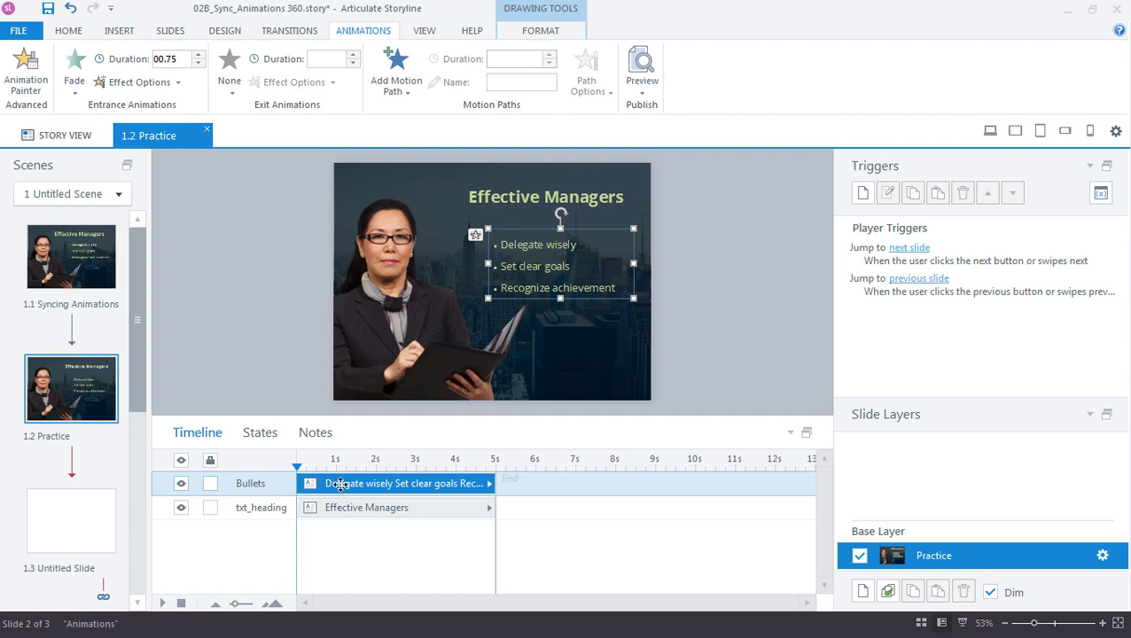
left_click(641, 88)
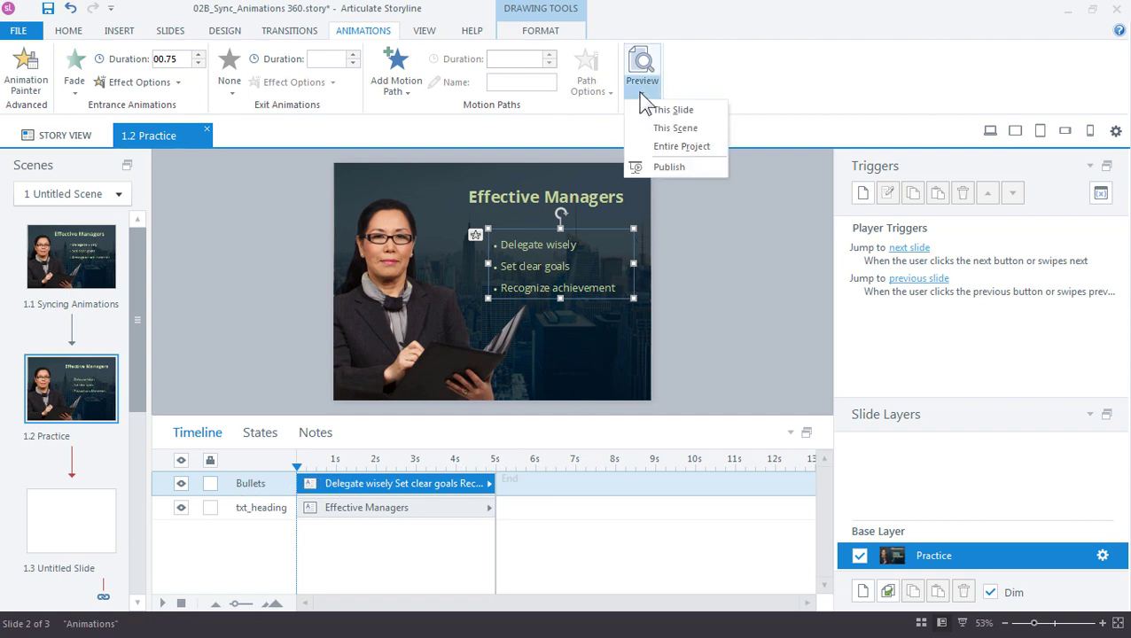
left_click(673, 110)
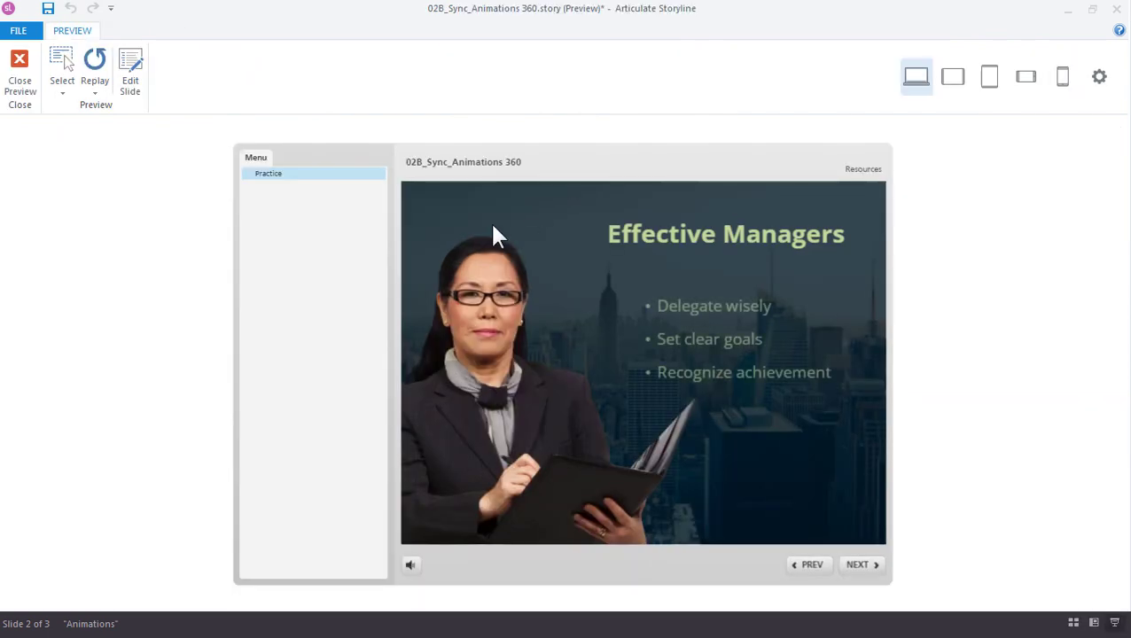
left_click(96, 74)
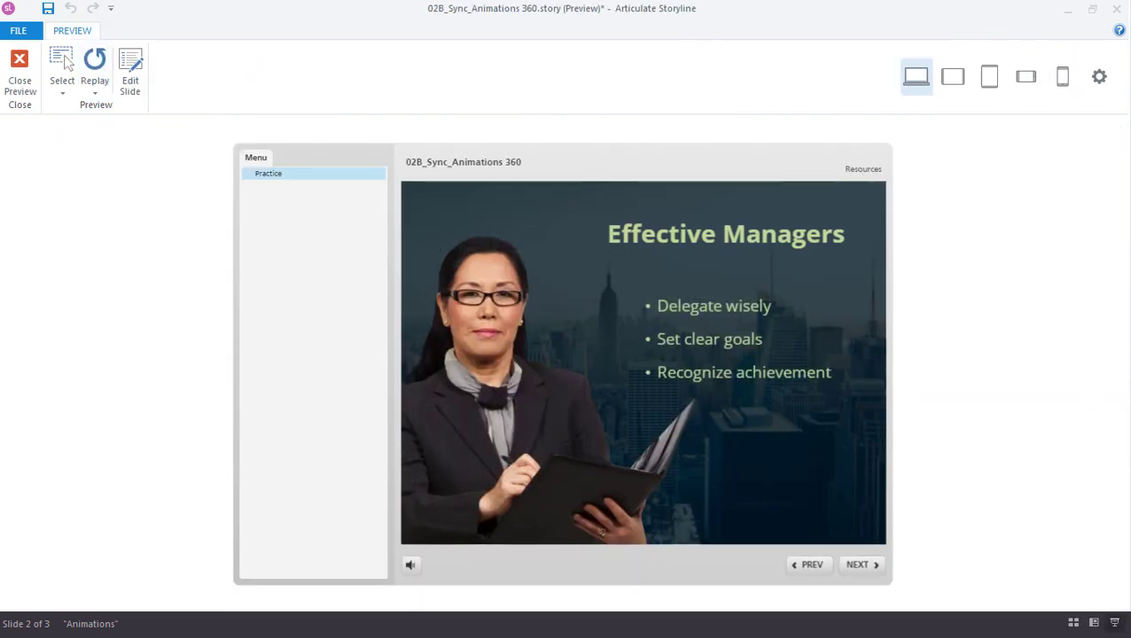
left_click(95, 62)
Step: Set the Bullets fade effect option to By Paragraph
left_click(19, 72)
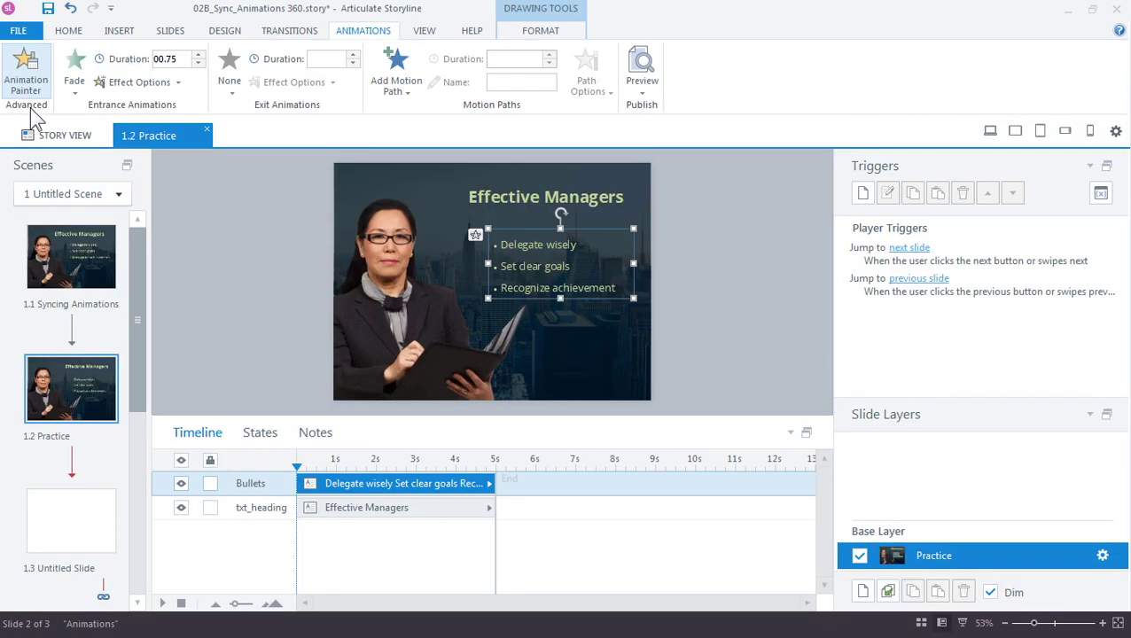
left_click(139, 81)
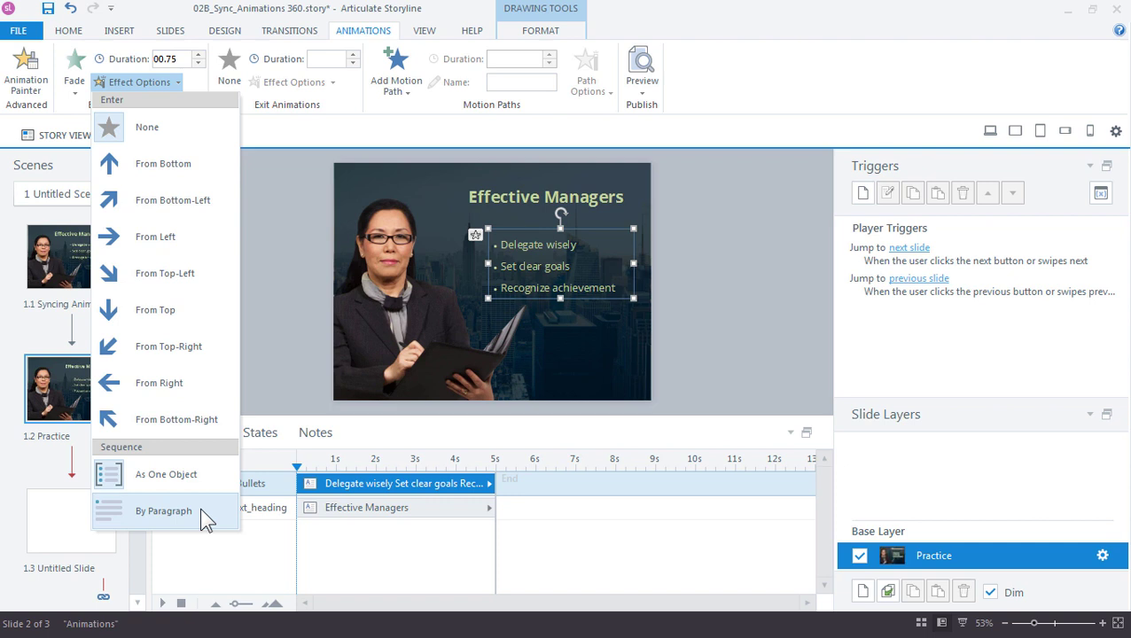
left_click(164, 510)
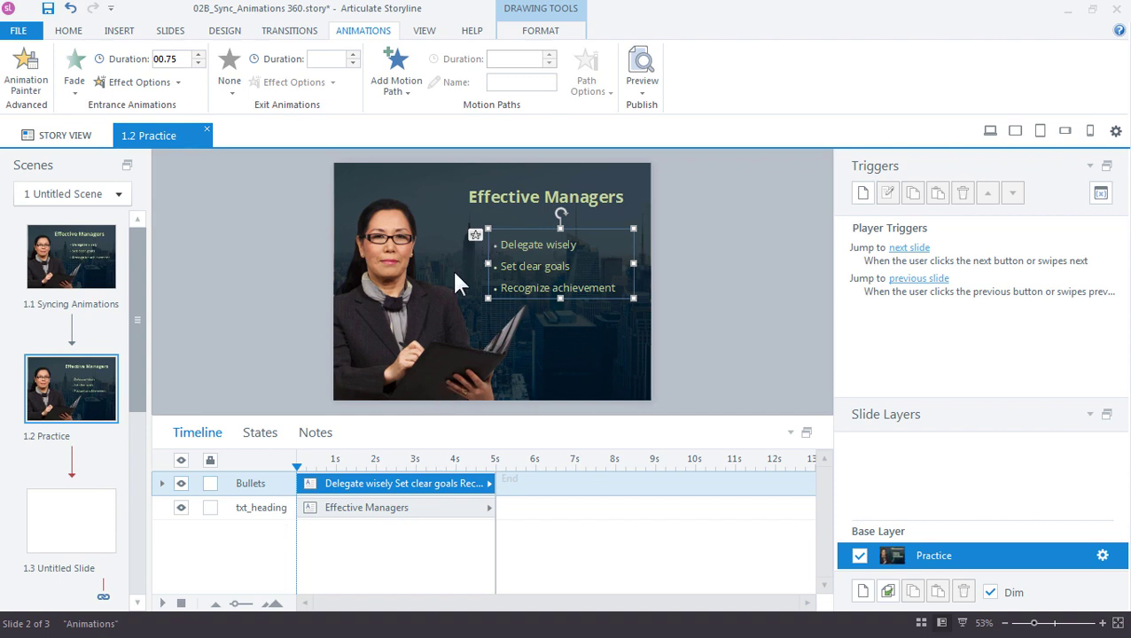
Step: Expand the Bullets timeline row into its three paragraph rows and enlarge the timeline panel
left_click(162, 483)
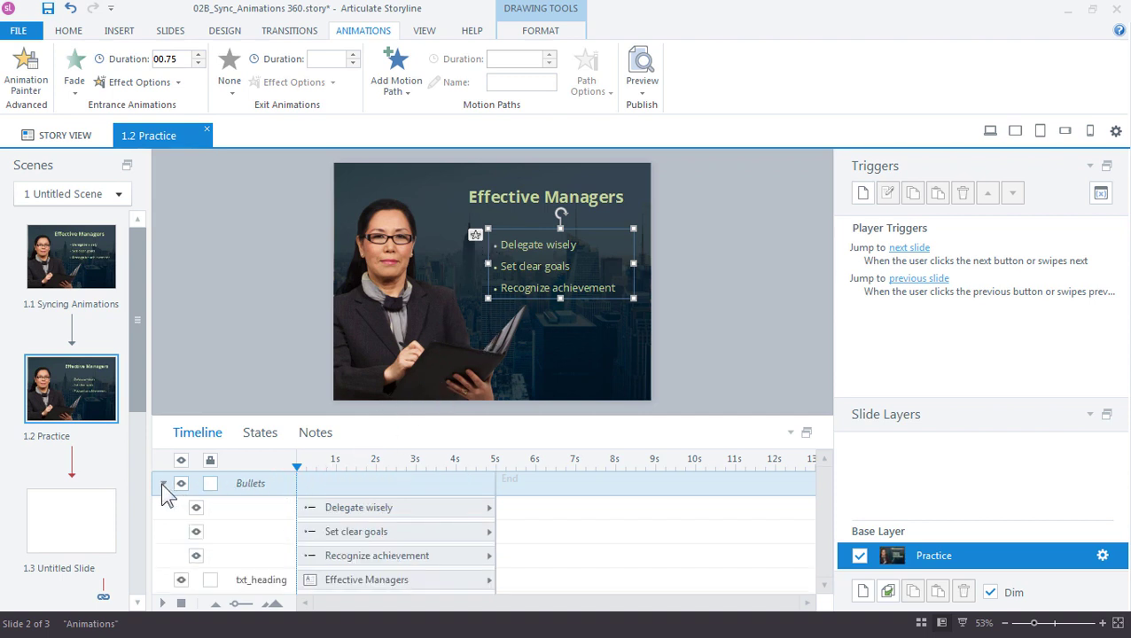
left_click_drag(193, 414, 193, 391)
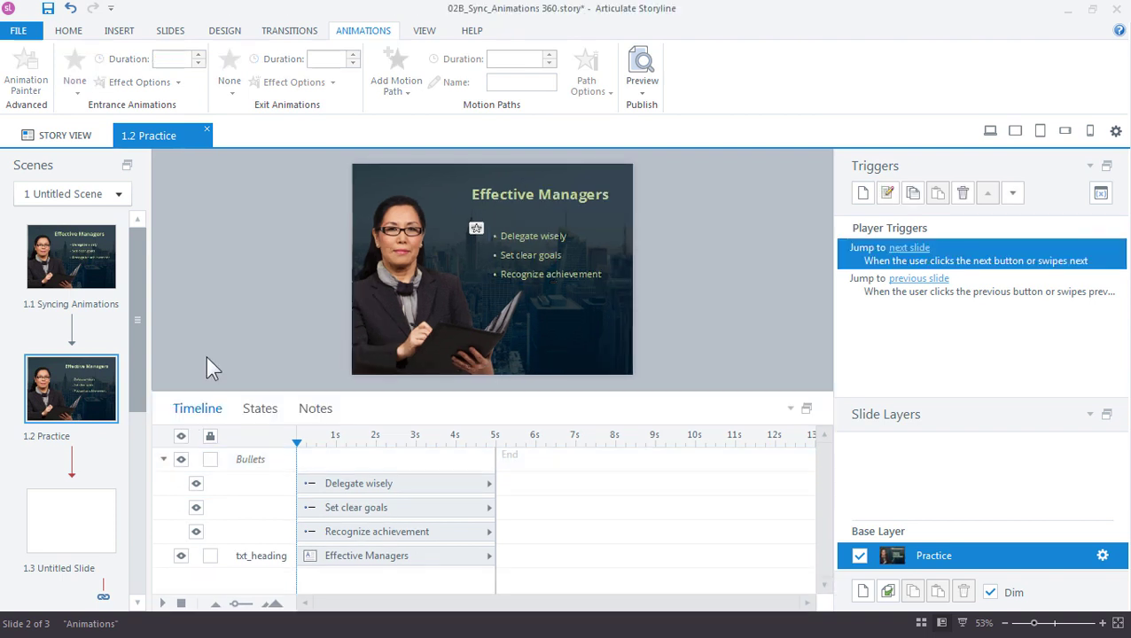
left_click(327, 531)
left_click(333, 507)
left_click(341, 483)
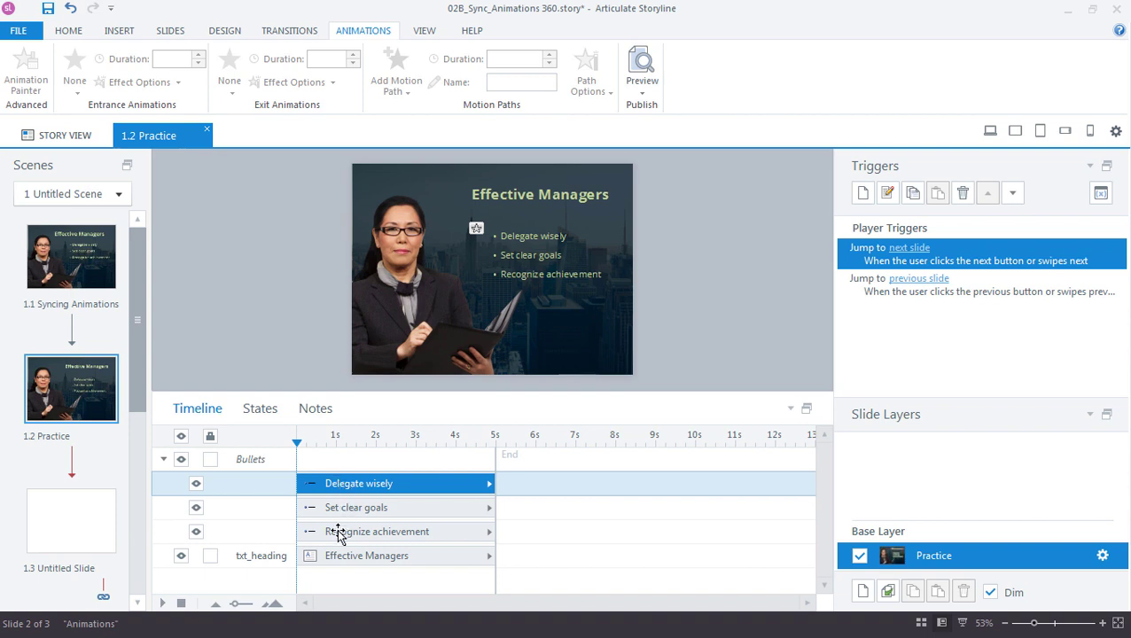
Step: Delay Set clear goals to about 0.75s on the timeline and preview the staggered bullets
left_click_drag(325, 509, 388, 530)
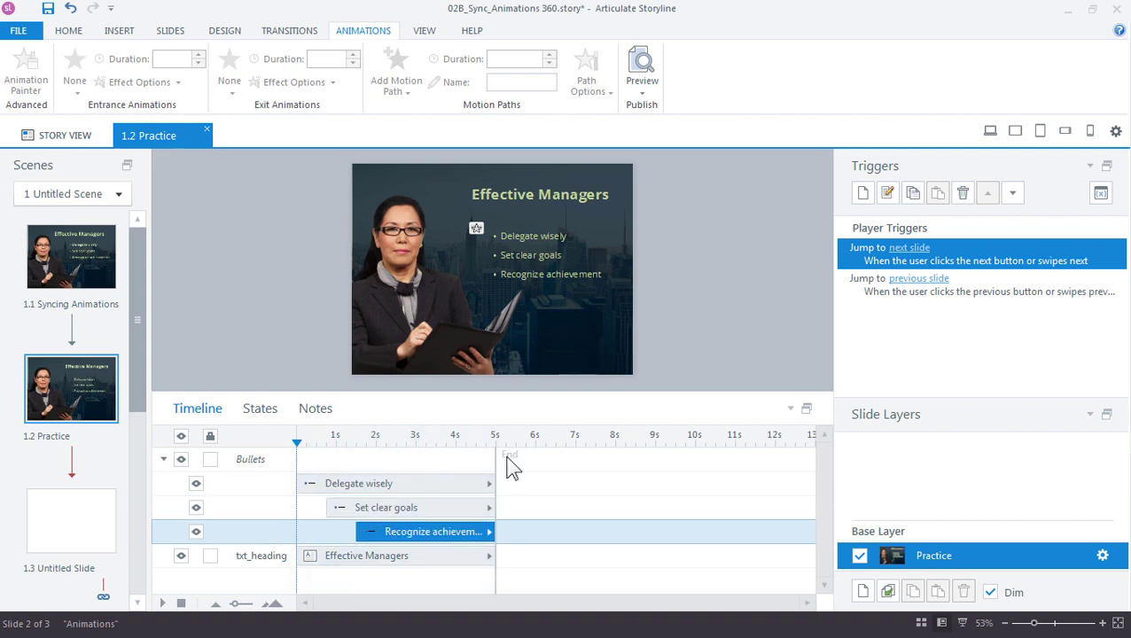
left_click(654, 89)
left_click(667, 111)
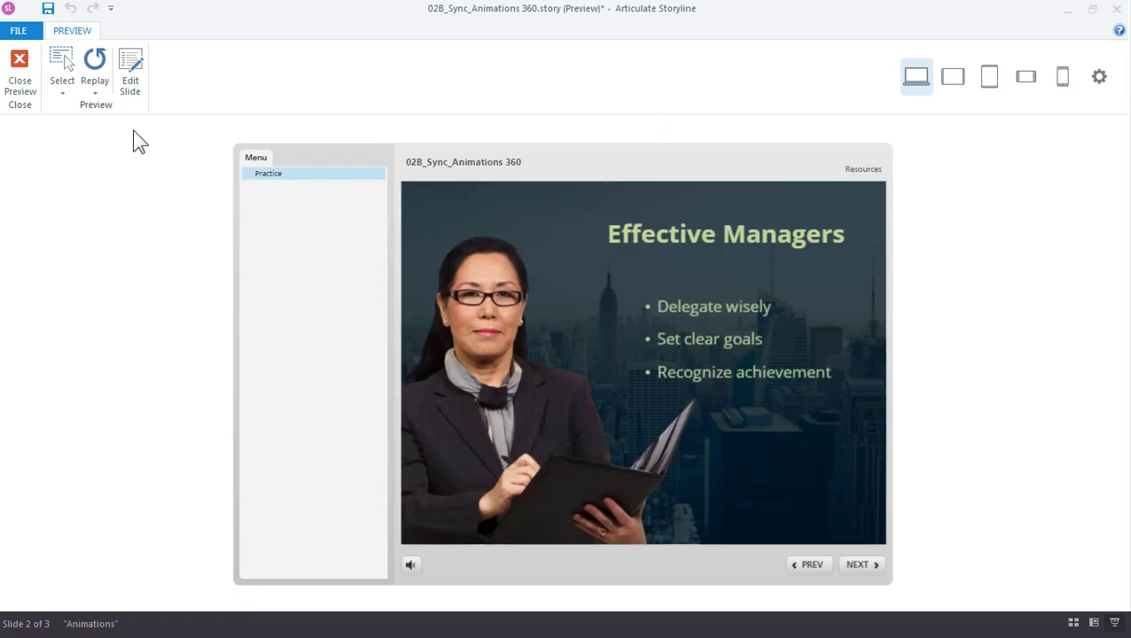
left_click(95, 67)
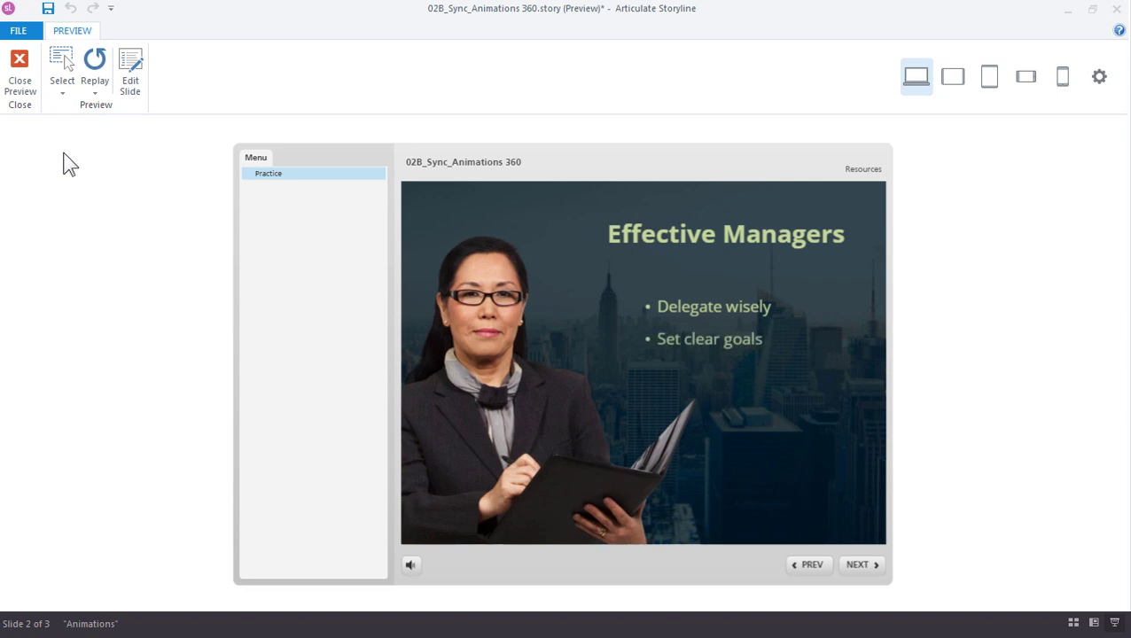
left_click(12, 79)
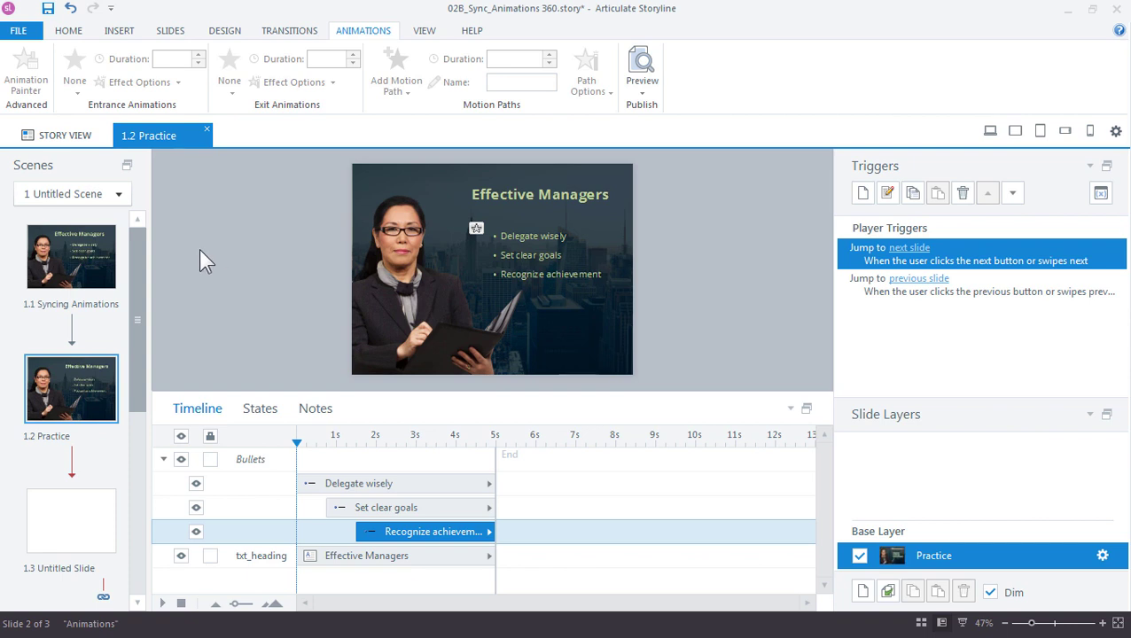
Step: Insert the Effective-managers audio file as narration on the Practice slide
left_click(121, 31)
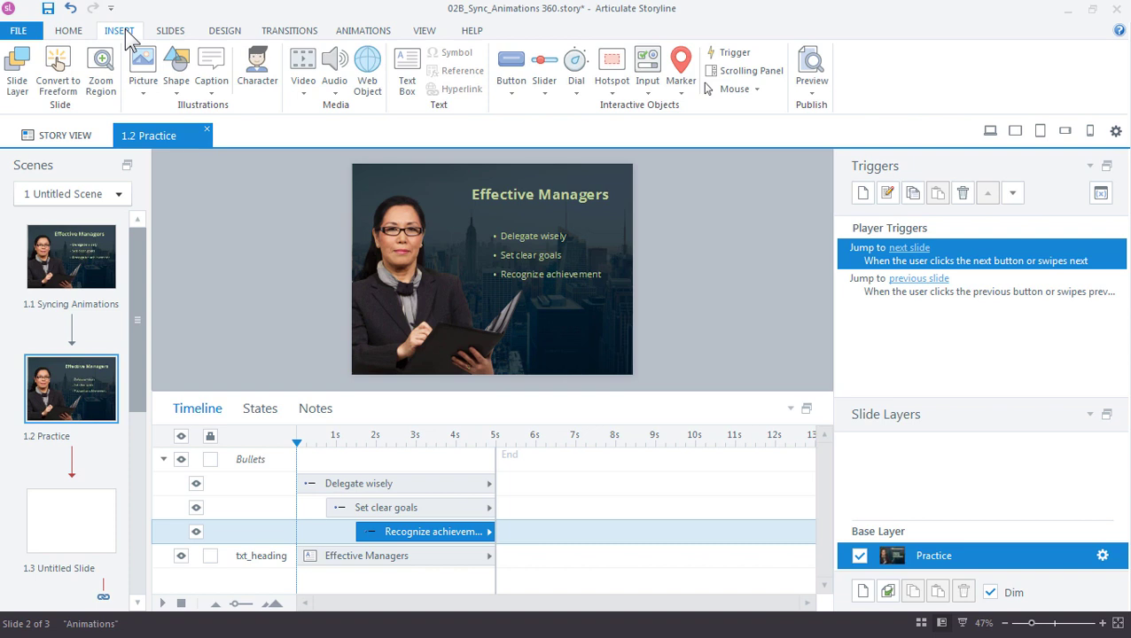
left_click(333, 87)
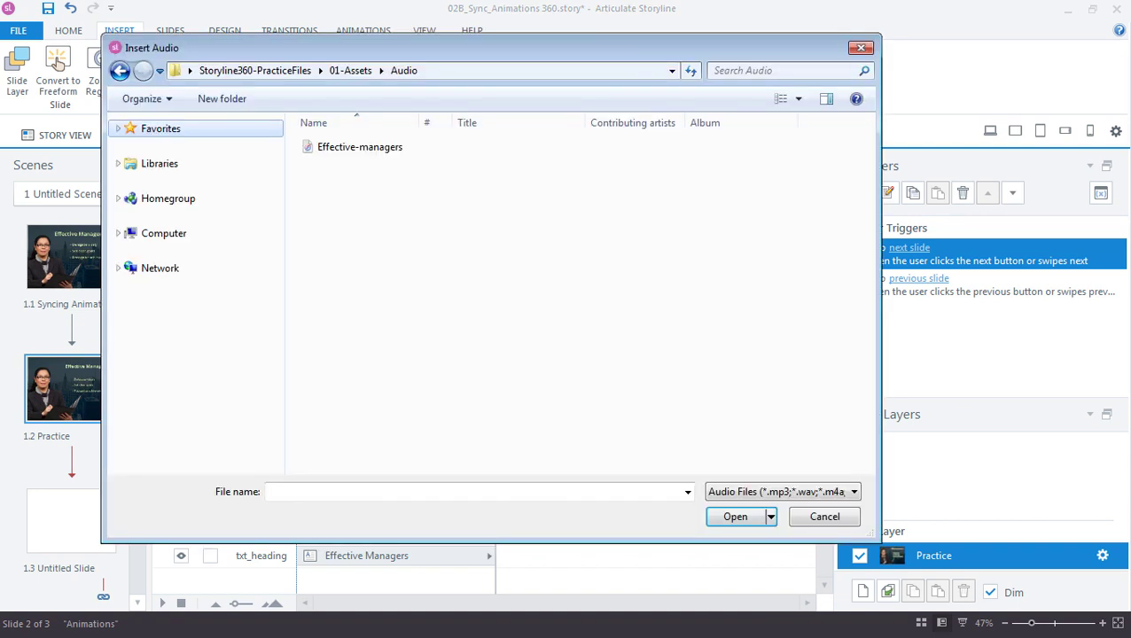
left_click(368, 147)
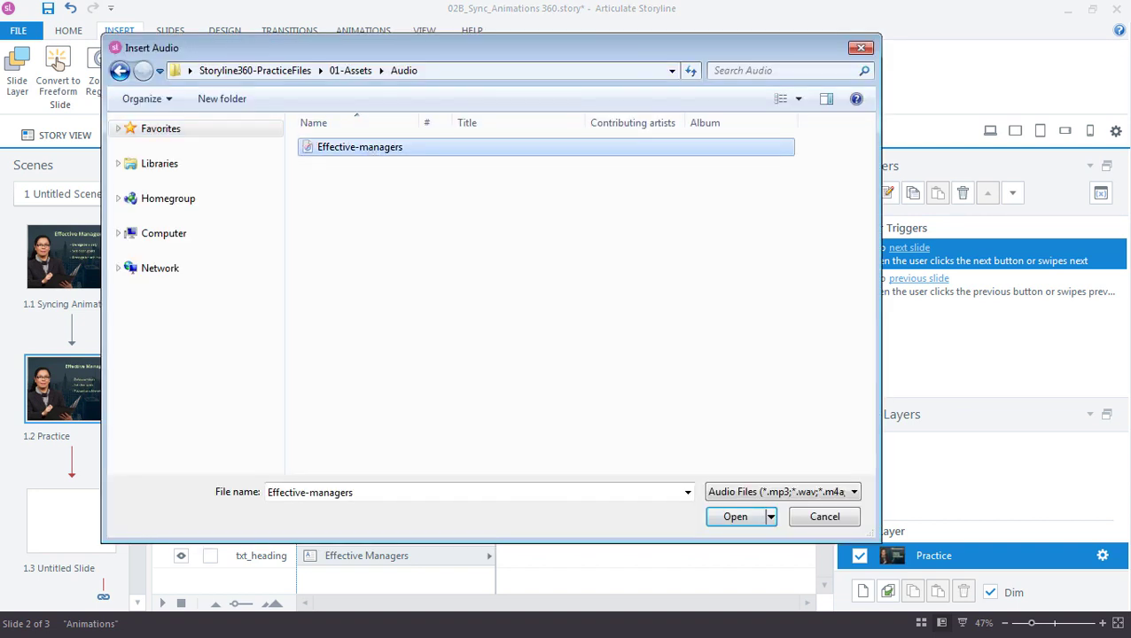
left_click(734, 521)
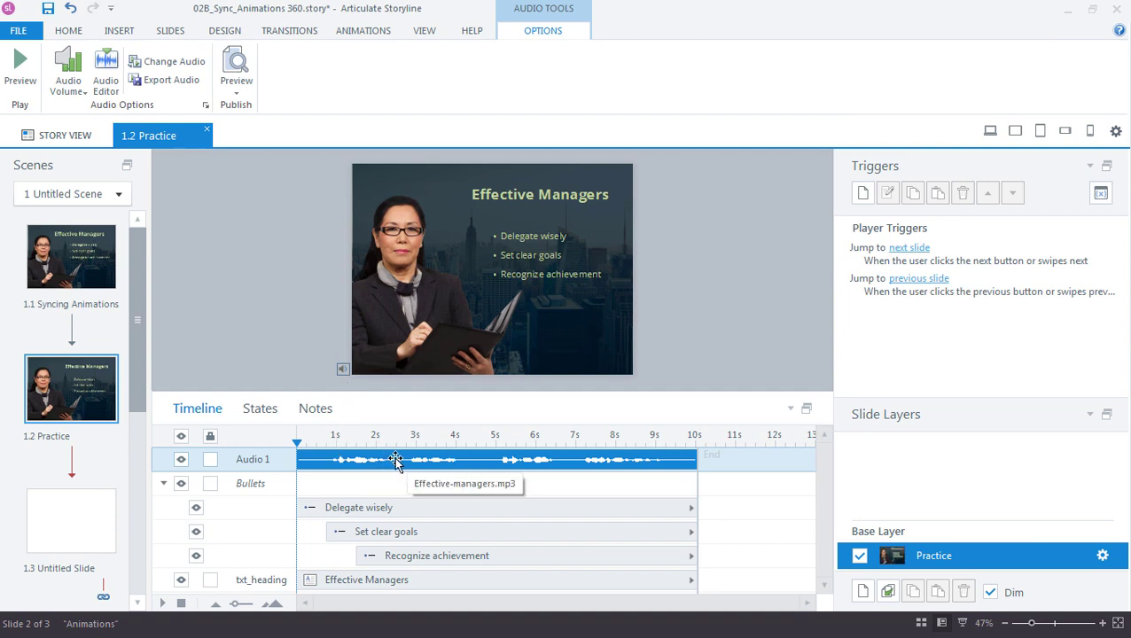
Step: Enlarge the timeline panel and move the Audio 1 track to the bottom, below txt_heading
left_click_drag(553, 391, 553, 375)
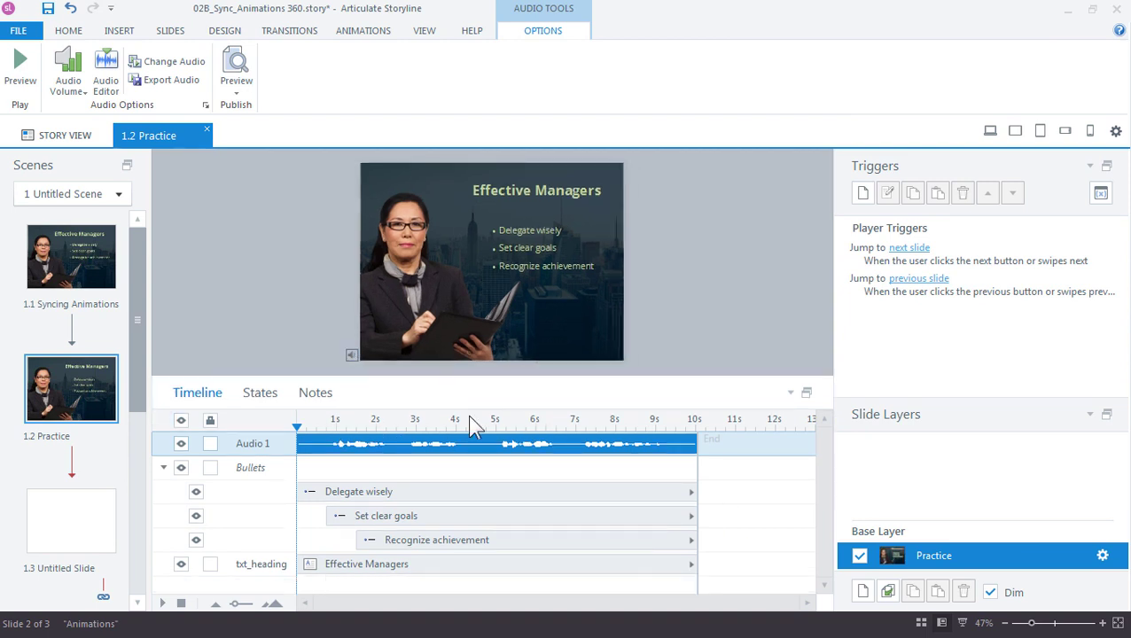
left_click_drag(392, 445, 379, 568)
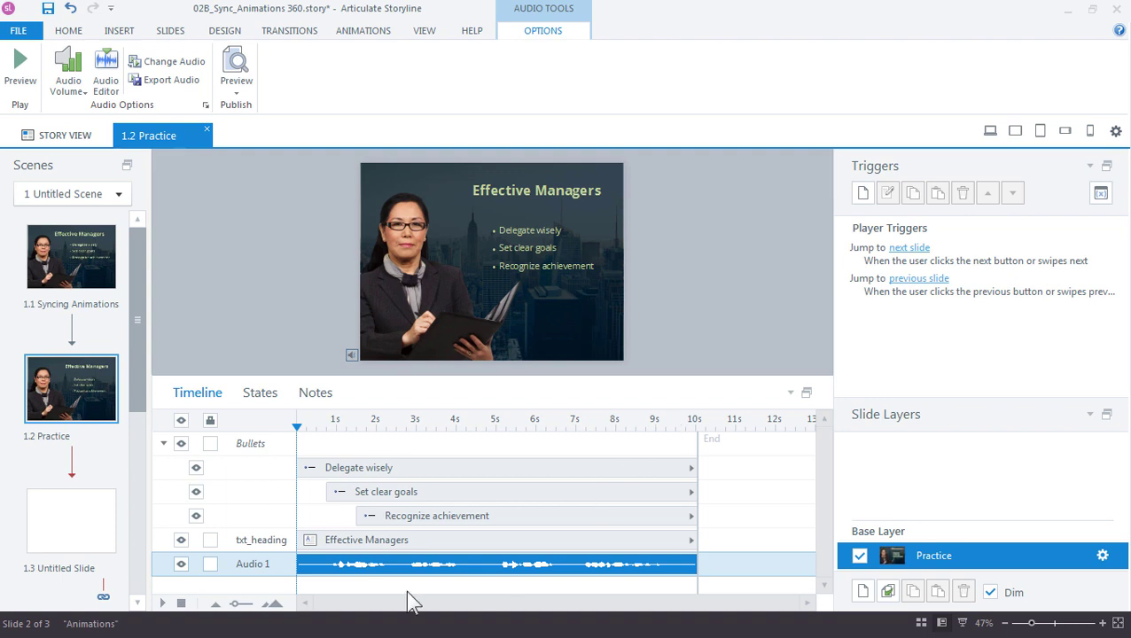
left_click_drag(240, 611, 237, 611)
Step: Delete the stray cue point at about 3 seconds on the timeline
left_click(407, 420)
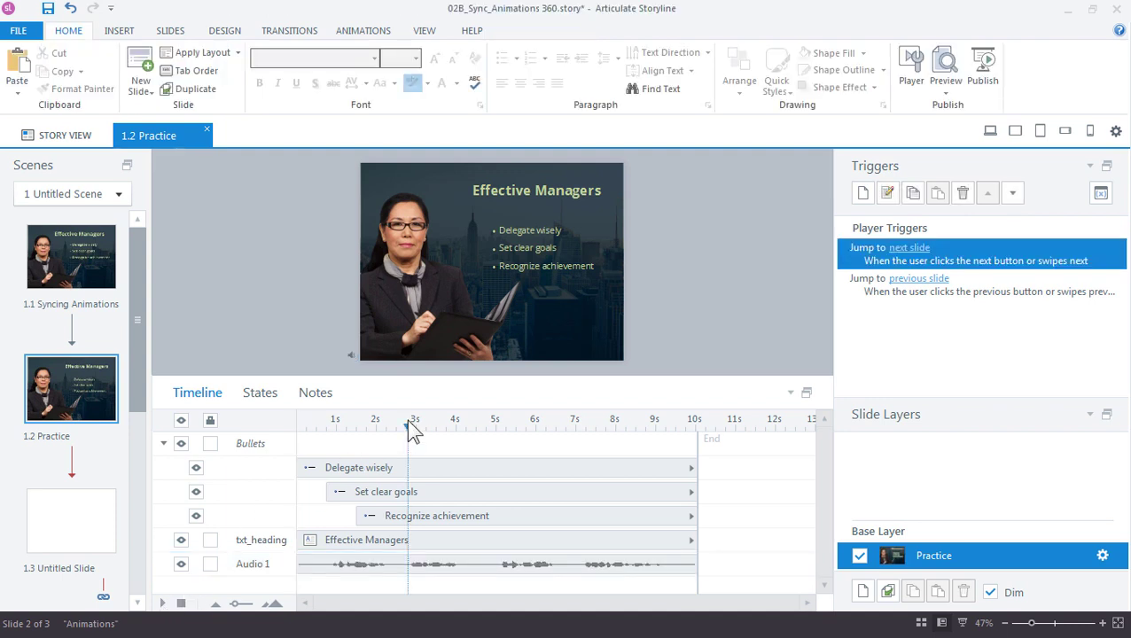
left_click(452, 422)
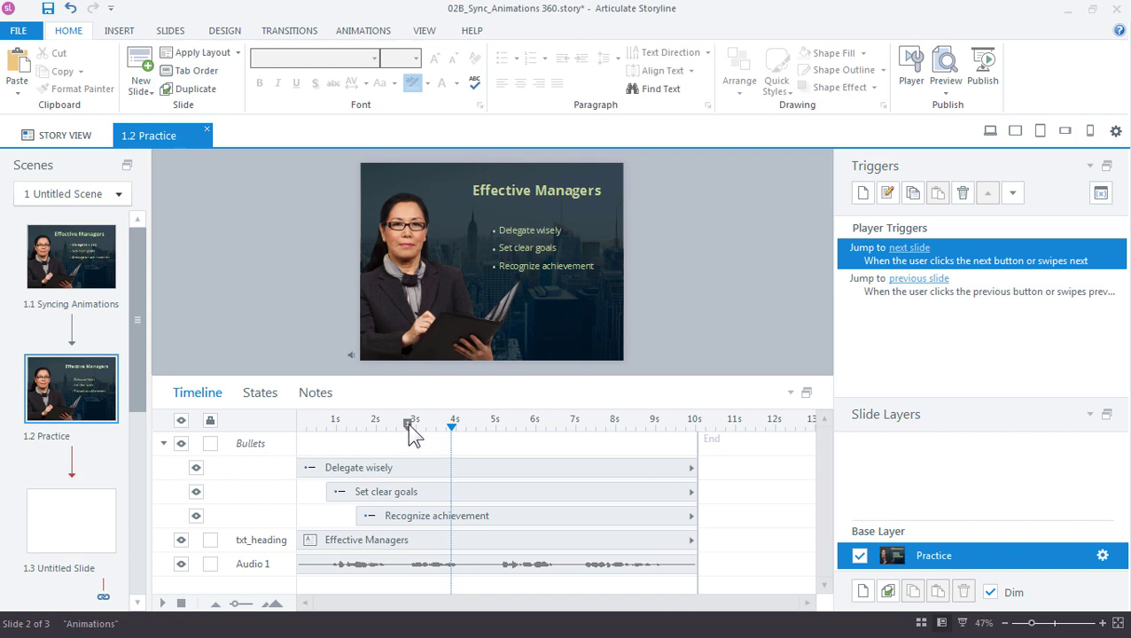
right_click(409, 425)
left_click(469, 455)
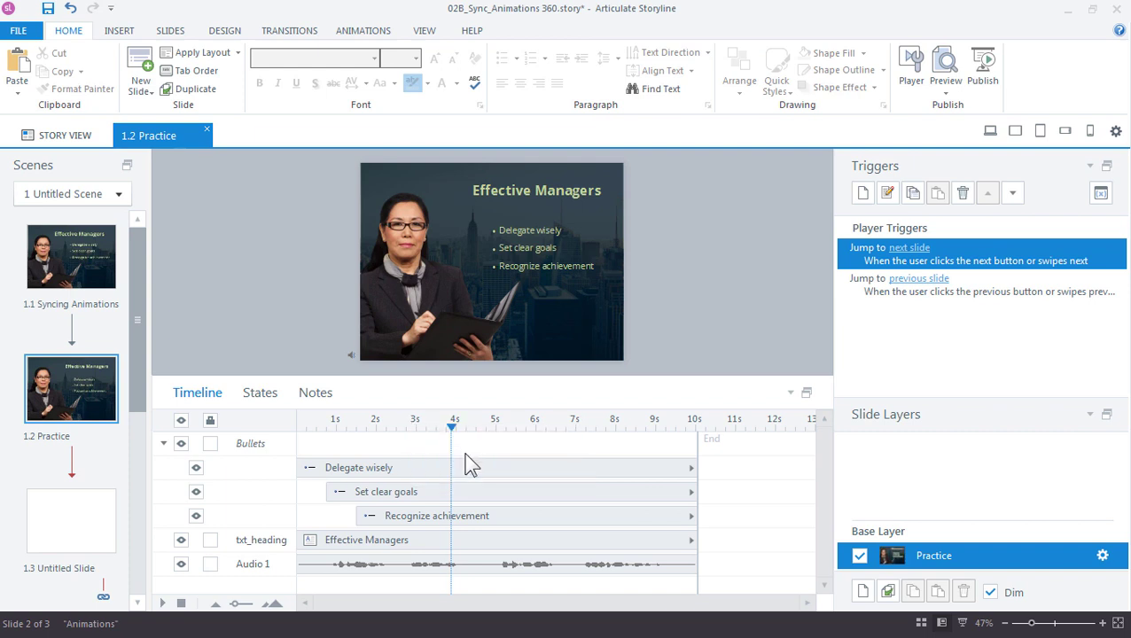
Step: Move the bullet bars back to 0s and mark narration cue points with C during playback
left_click(414, 494)
left_click_drag(390, 515, 329, 515)
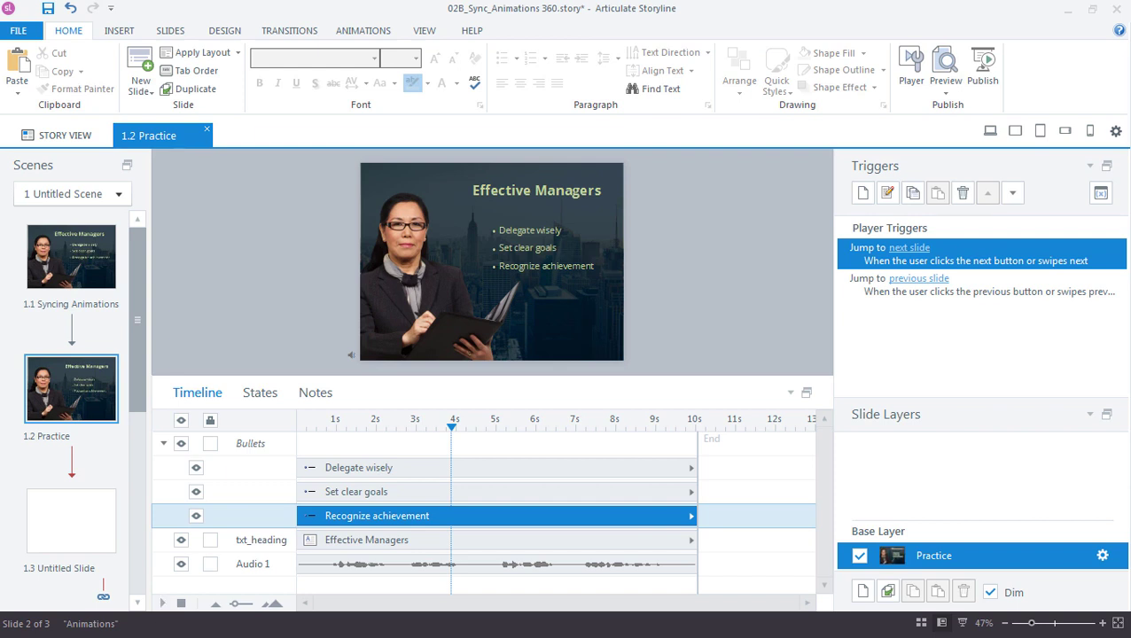
left_click(177, 602)
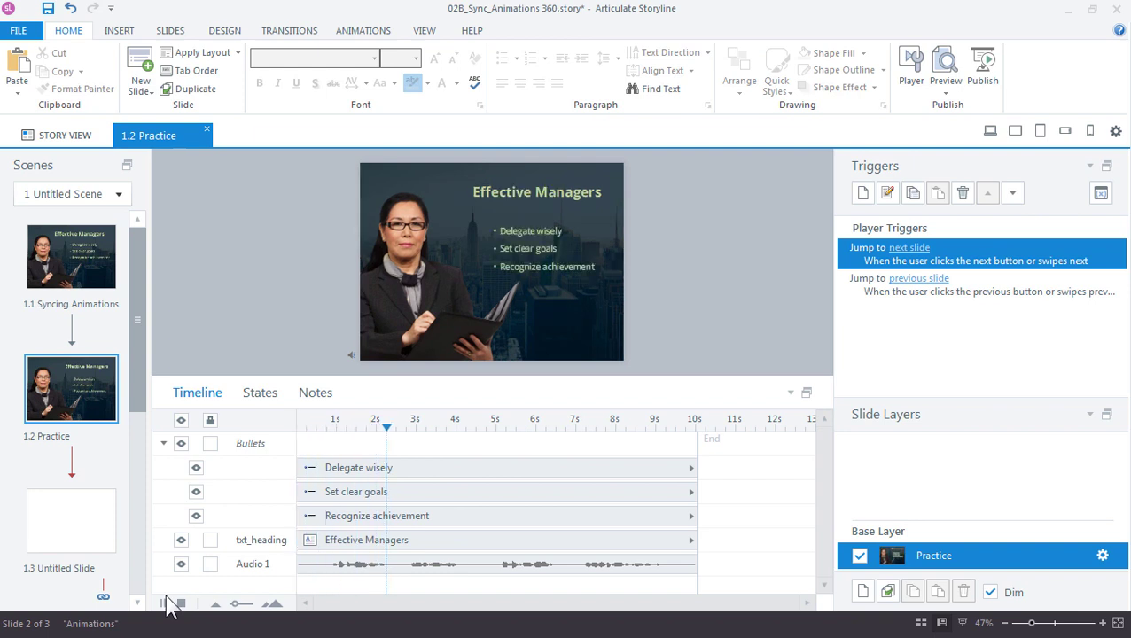
key("c")
key("c")
key("c")
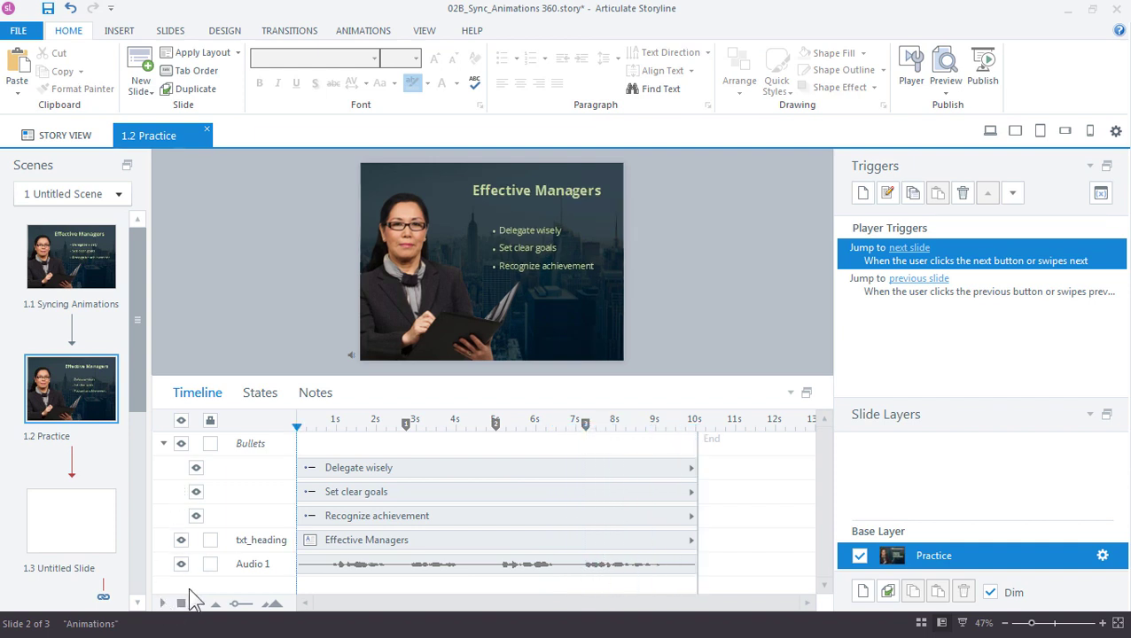
Step: Nudge cue points 1 and 2 slightly earlier and place the Audio 1 track below txt_heading
left_click_drag(325, 564, 320, 443)
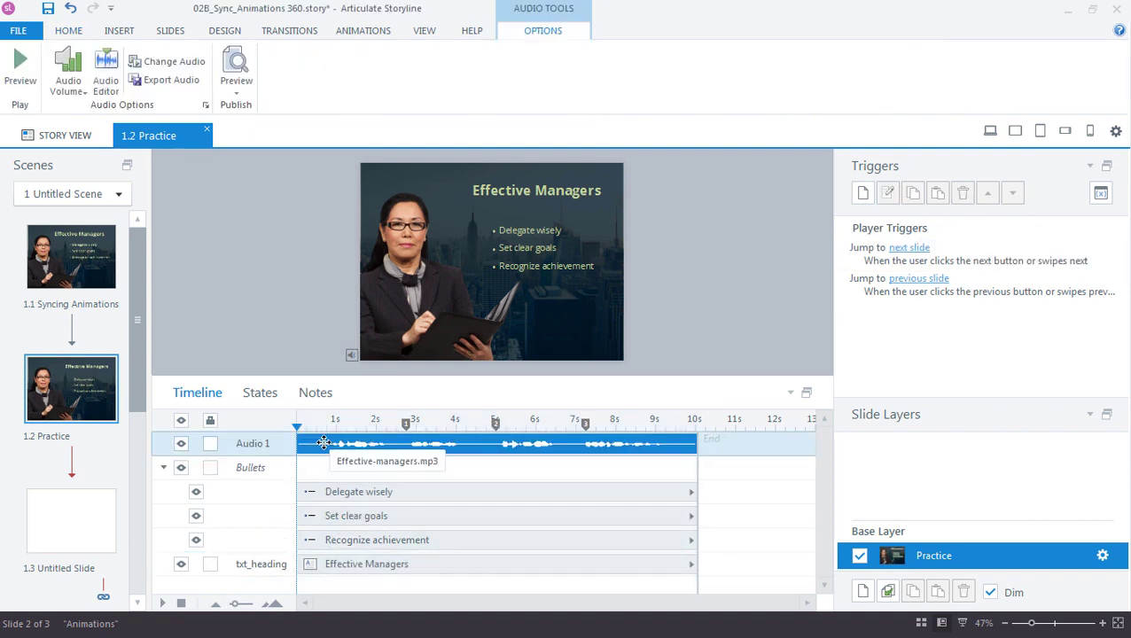
left_click(410, 425)
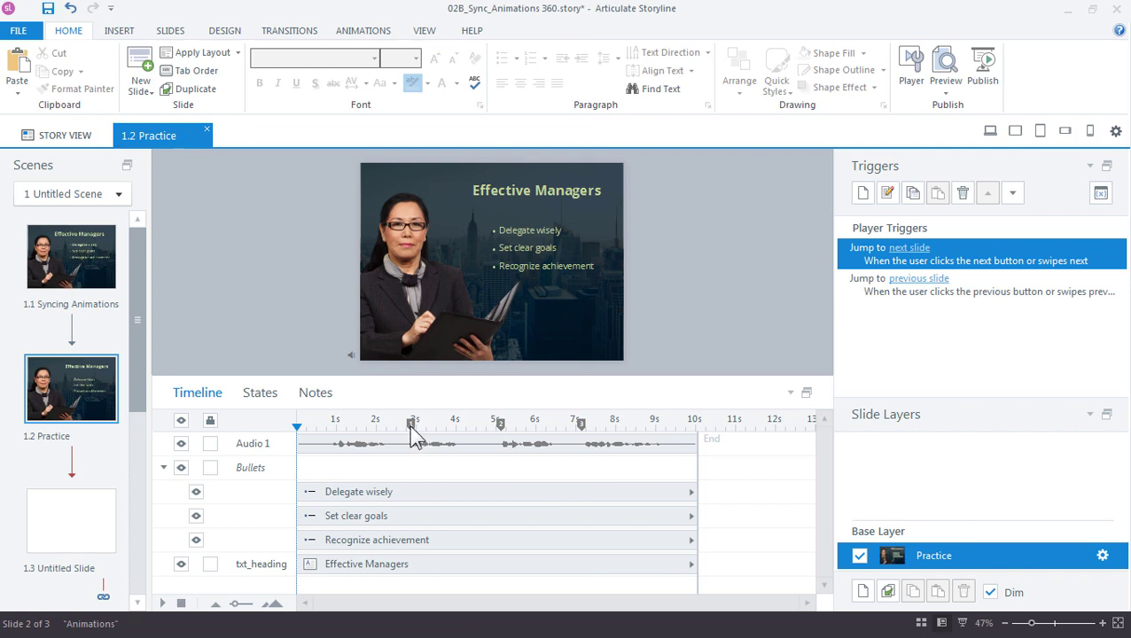
left_click_drag(410, 425, 406, 425)
left_click_drag(501, 429, 495, 429)
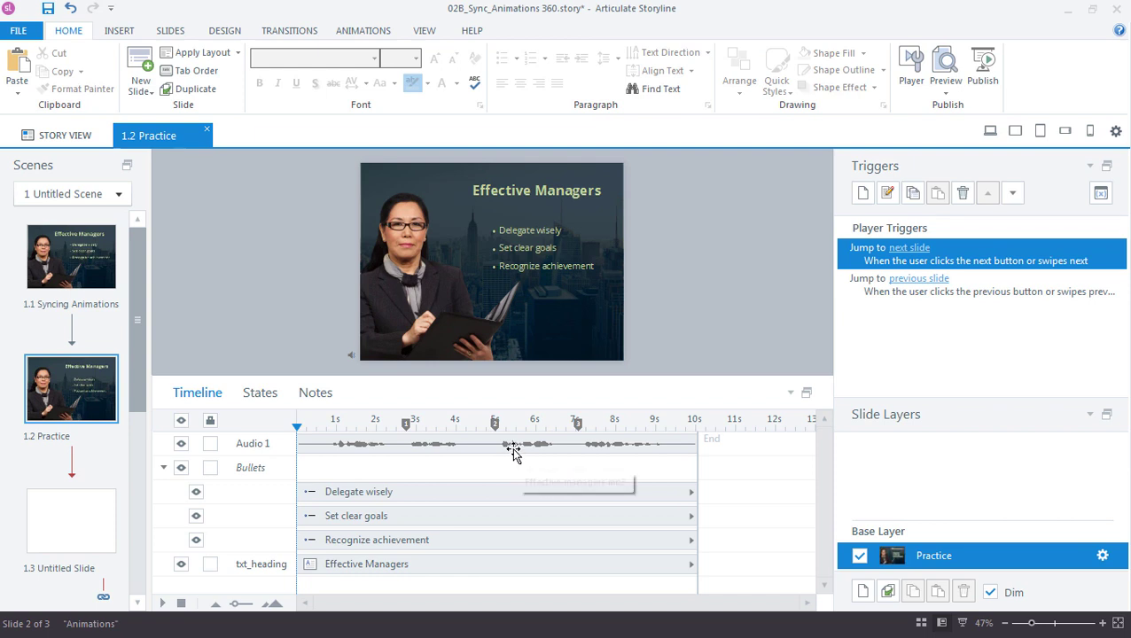
left_click_drag(512, 445, 489, 564)
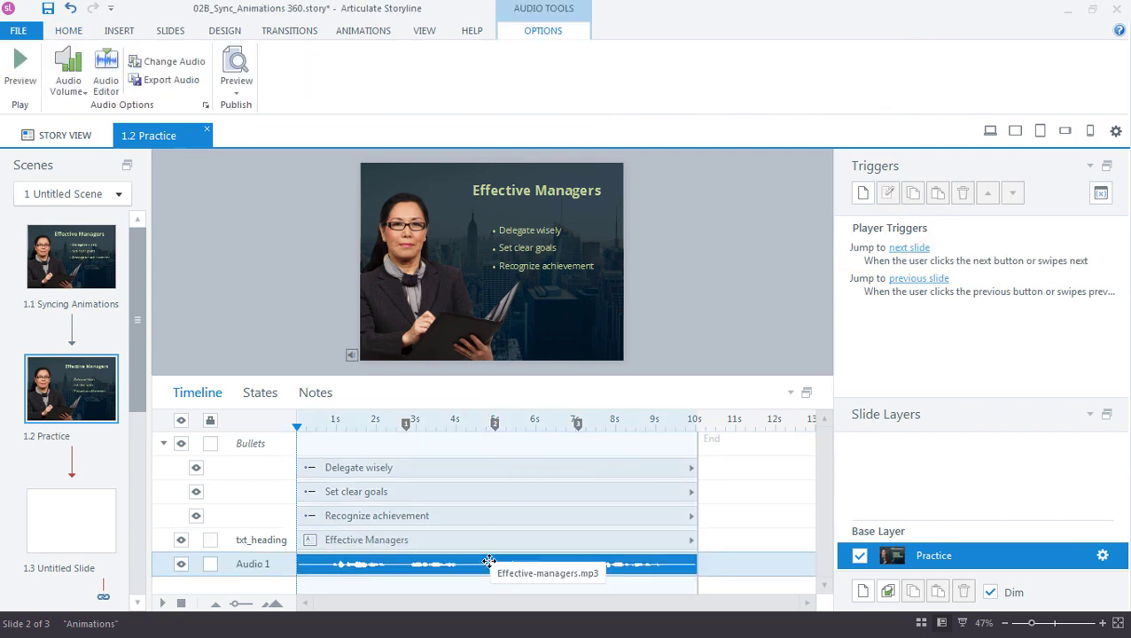
Step: Shift Delegate wisely, Set clear goals and Recognize achievement to start at cue points 1, 2 and 3
left_click(383, 516)
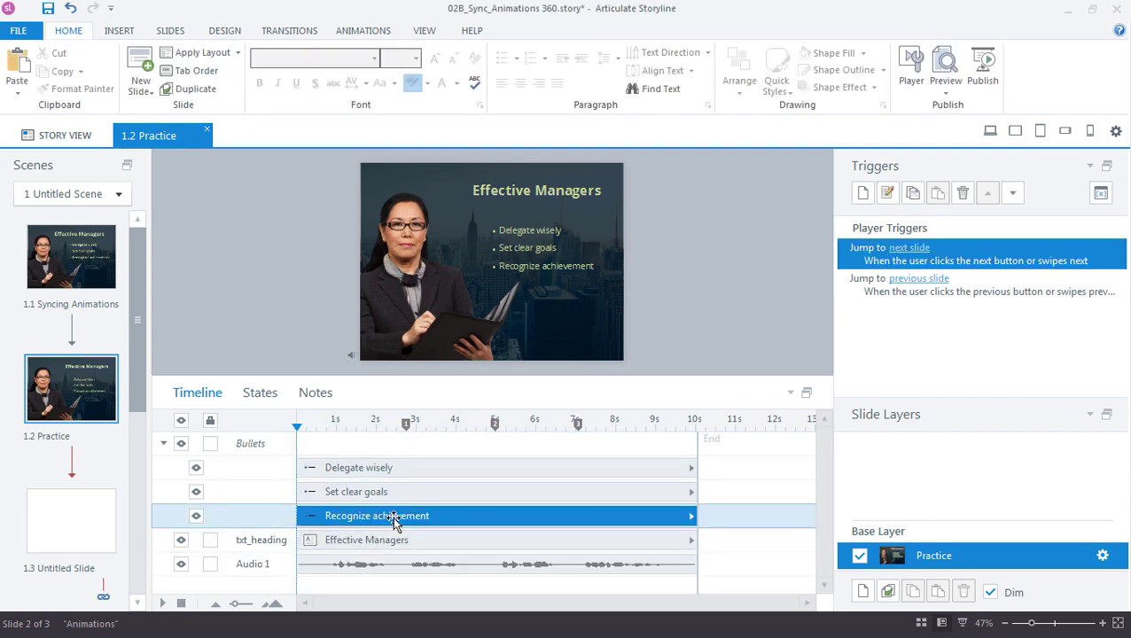
left_click(514, 227)
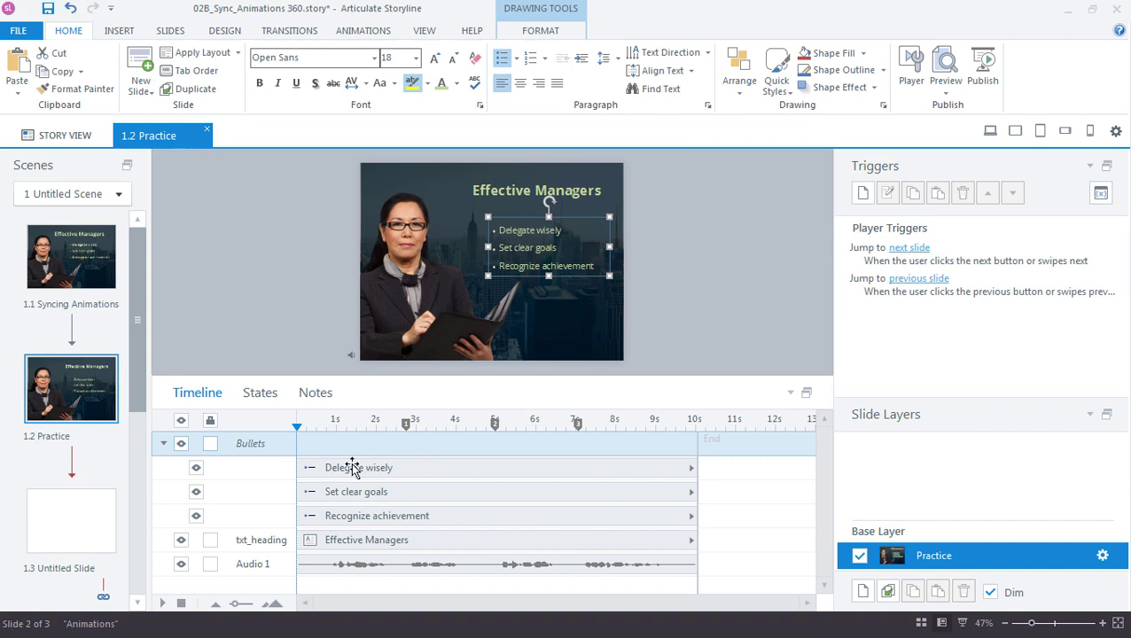
left_click_drag(316, 469, 425, 467)
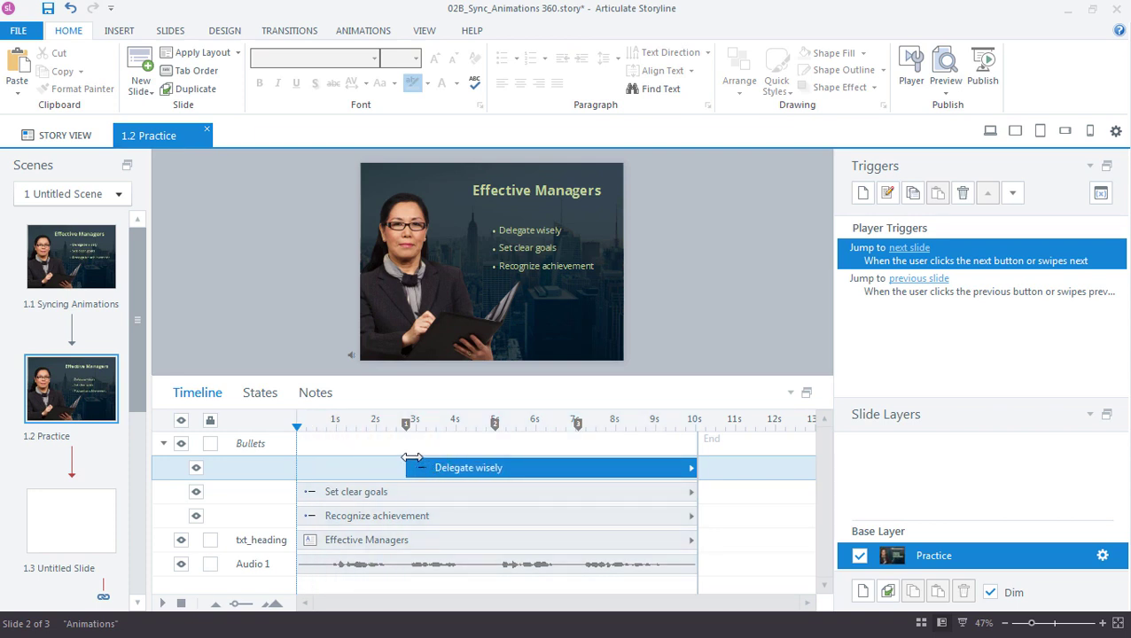
left_click_drag(324, 492, 510, 493)
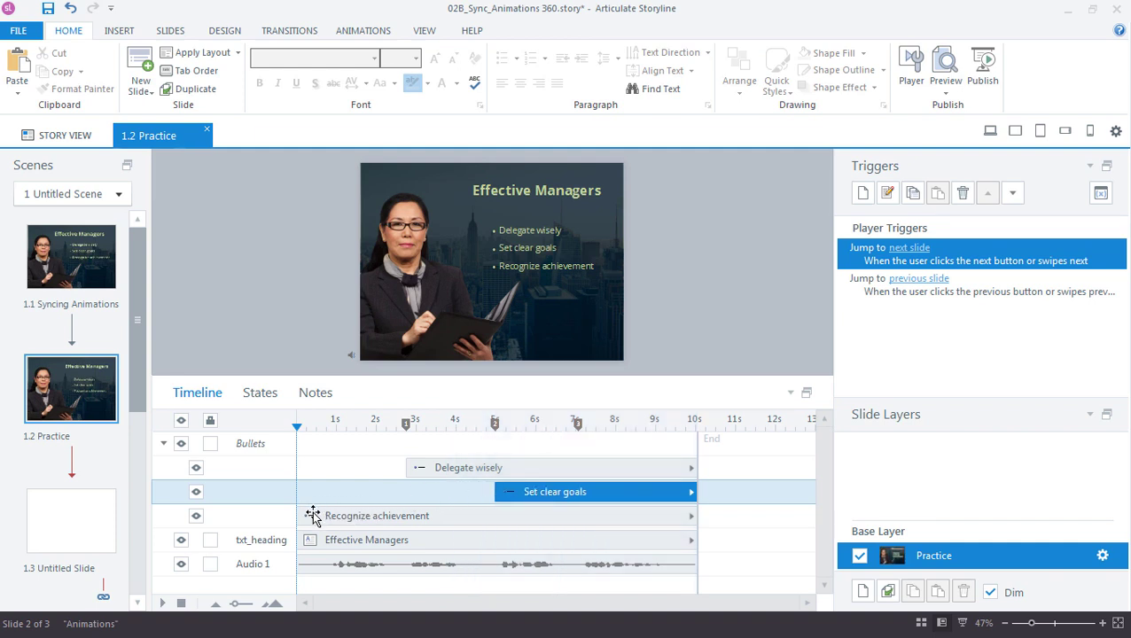
left_click_drag(312, 516, 586, 530)
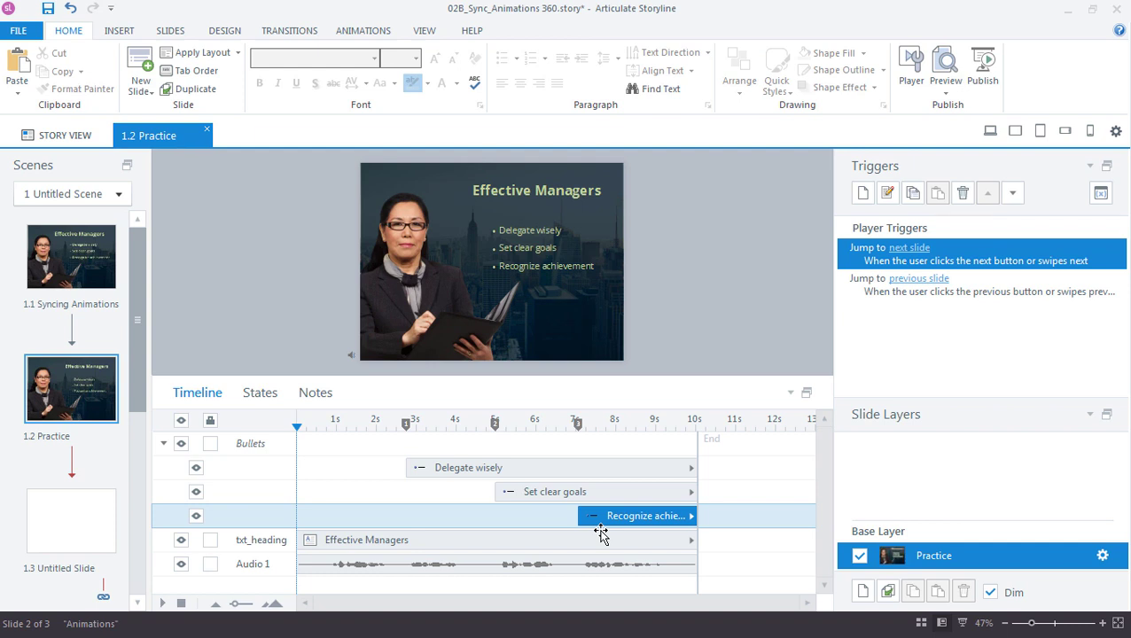
Step: Check each bullet's timing, then select all three bullet lines in the slide text
left_click(567, 273)
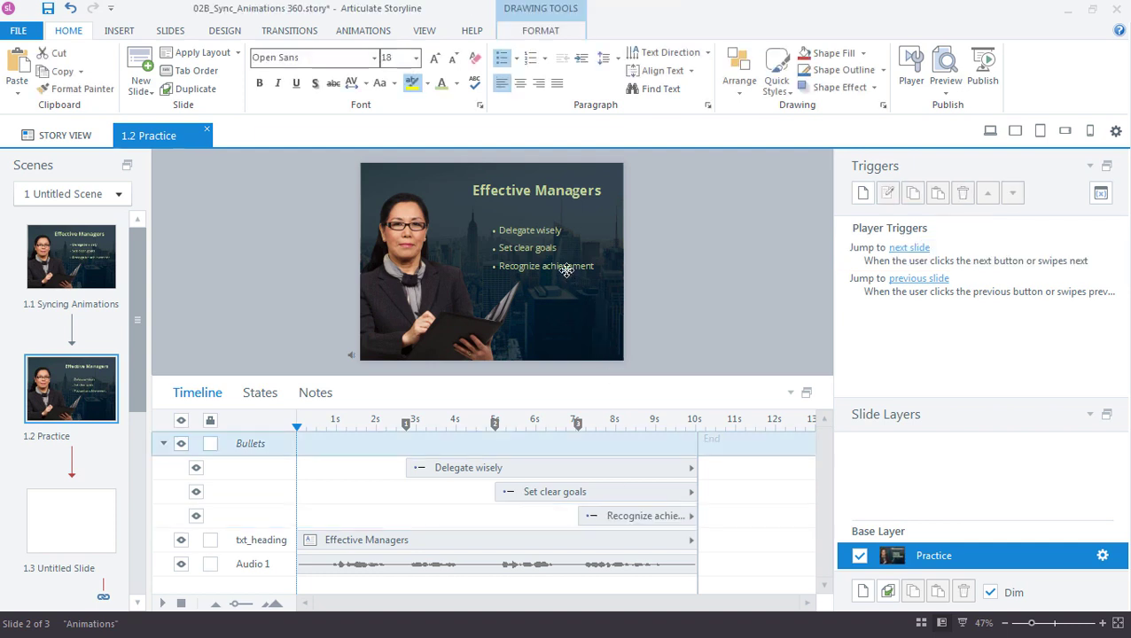
left_click(535, 459)
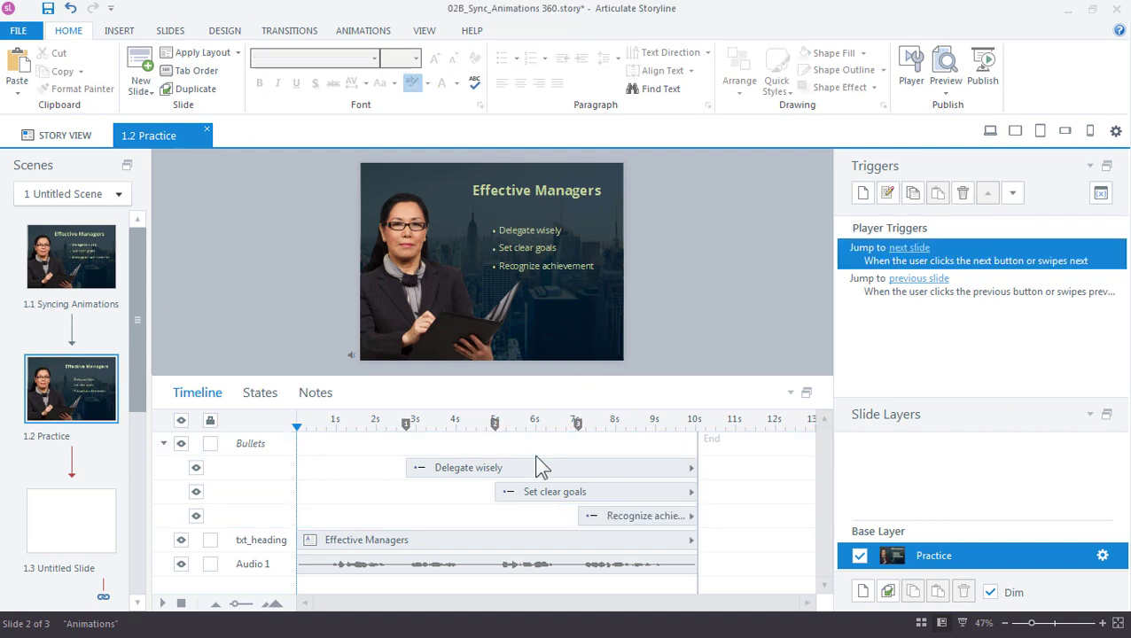
left_click(545, 471)
left_click(562, 491)
left_click(594, 513)
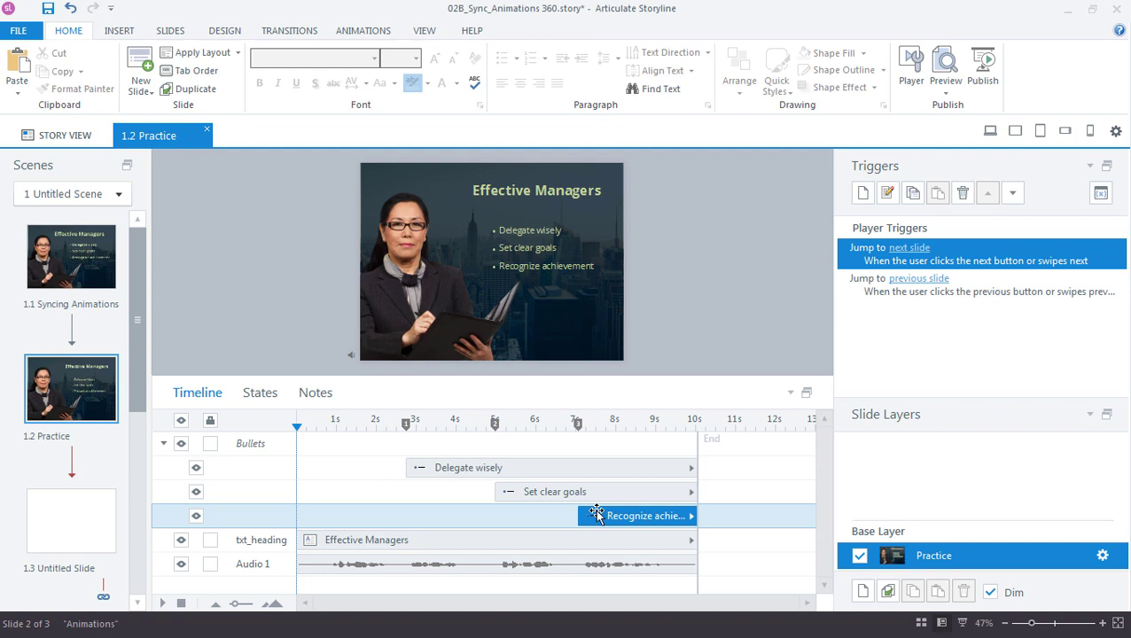
left_click(594, 266)
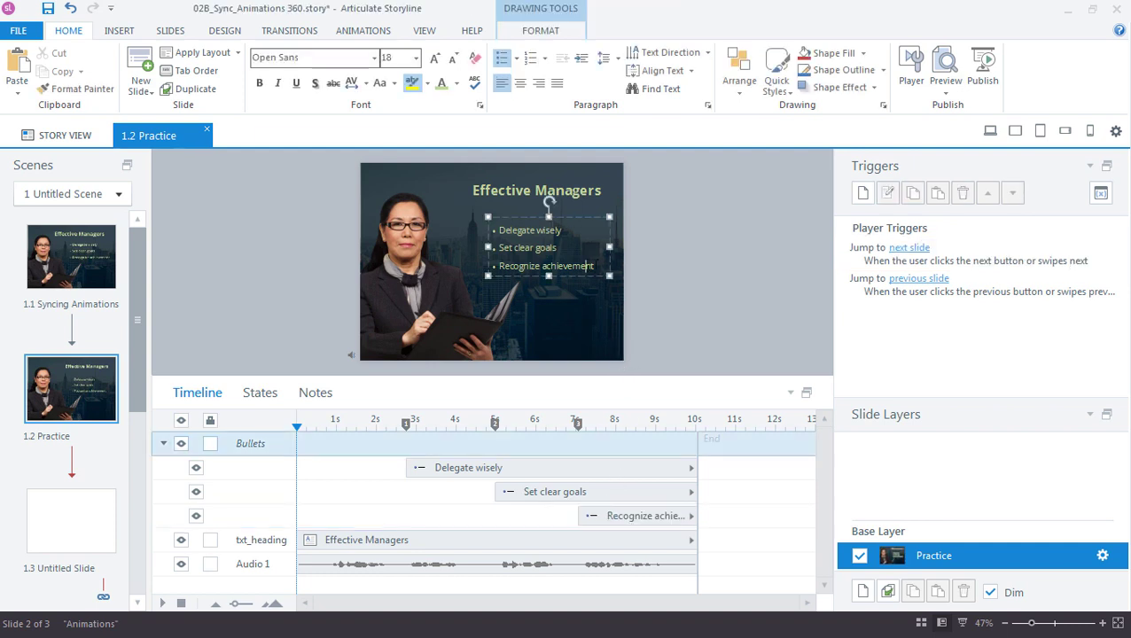
left_click_drag(593, 266, 492, 228)
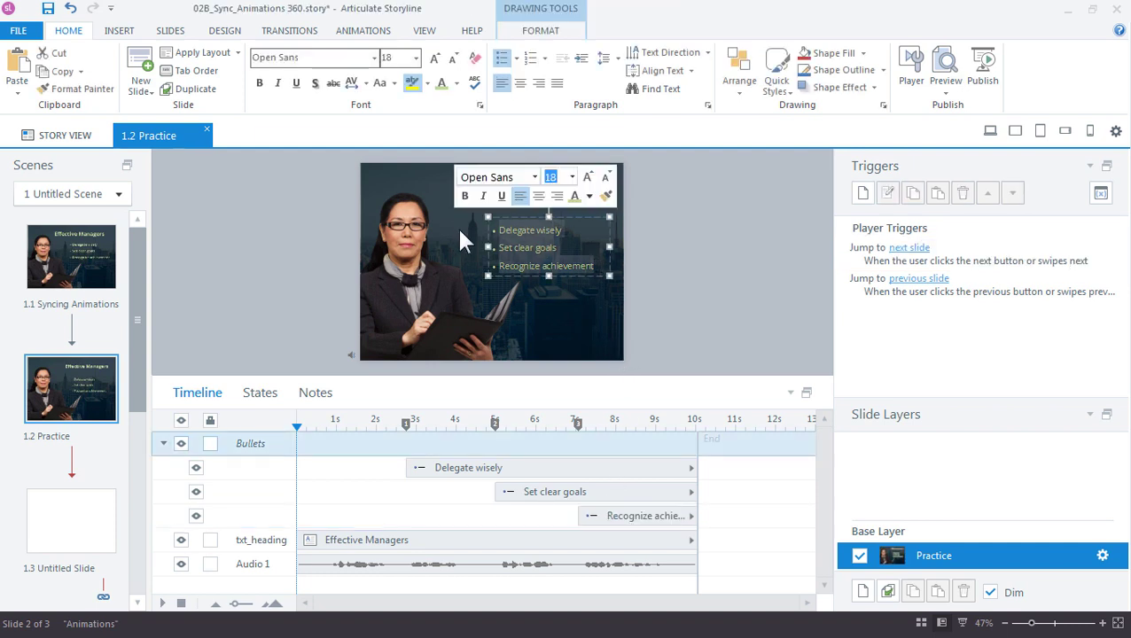
Step: Move the Delegate wisely, Set clear goals and Recognize achievement bars back to 0s
left_click(636, 274)
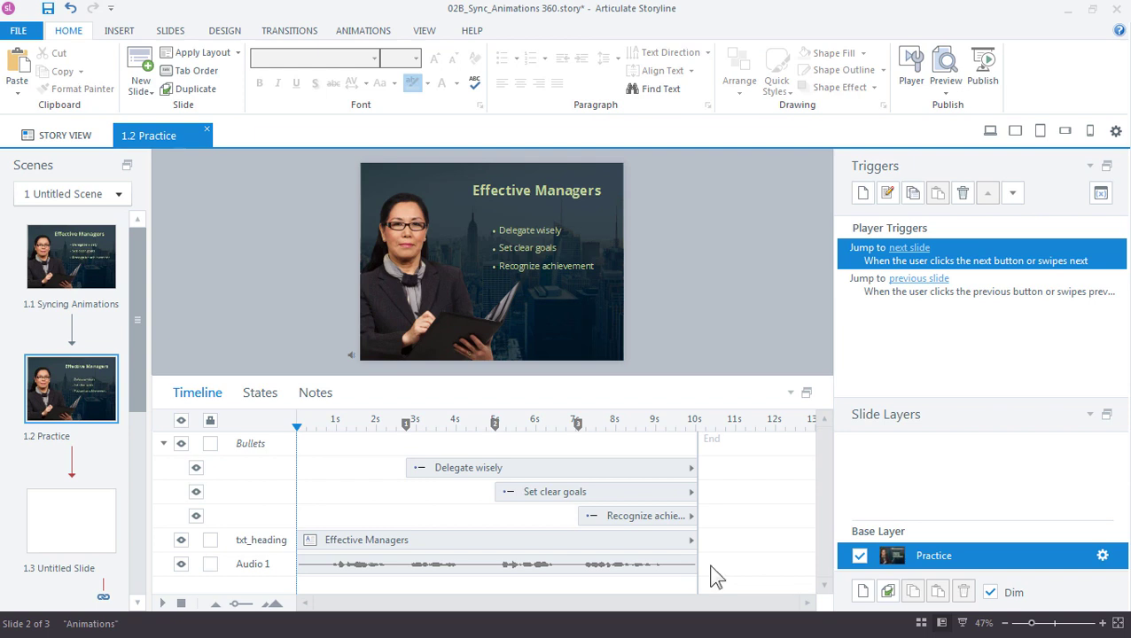
left_click_drag(486, 469, 372, 470)
left_click_drag(548, 492, 350, 493)
left_click_drag(623, 514, 342, 516)
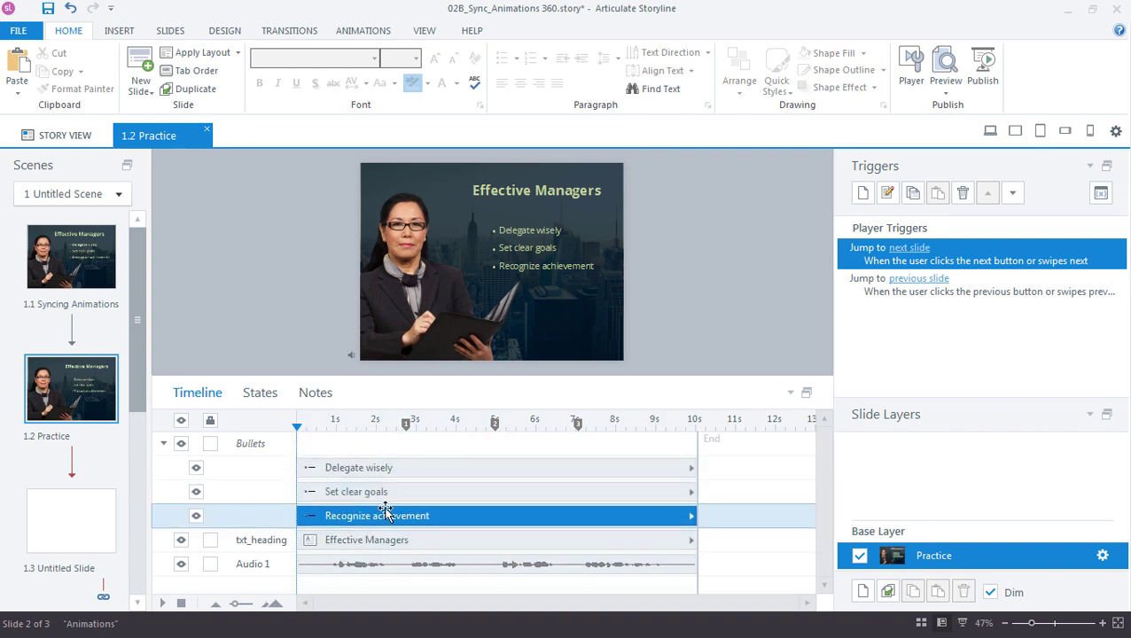
Step: Align Delegate wisely to Cue Point 1
right_click(409, 467)
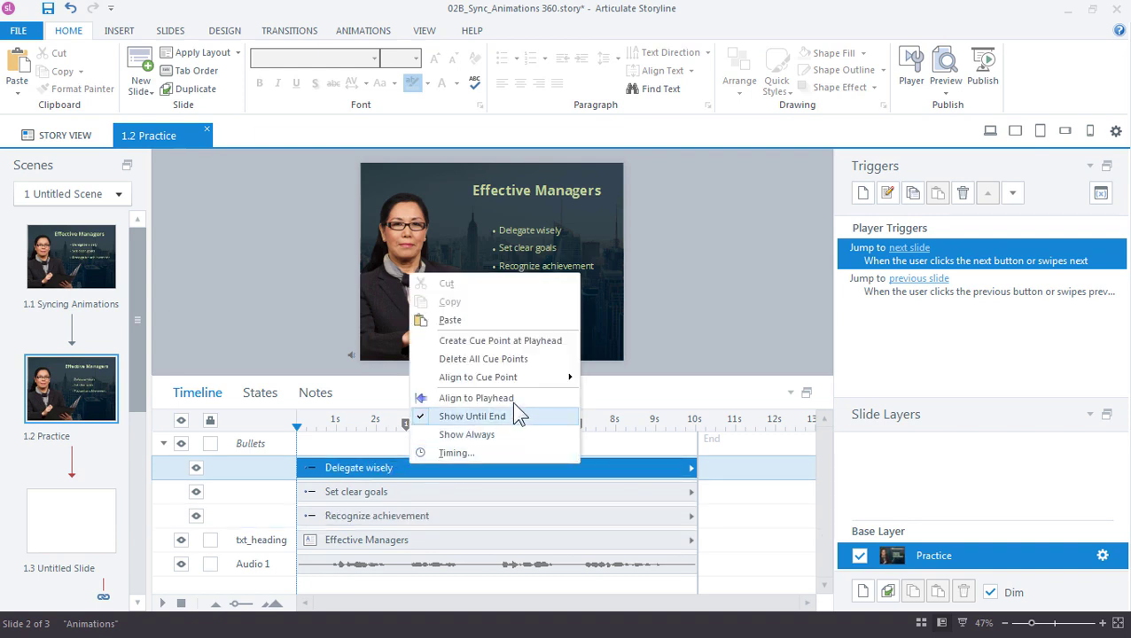
mouse_move(513, 377)
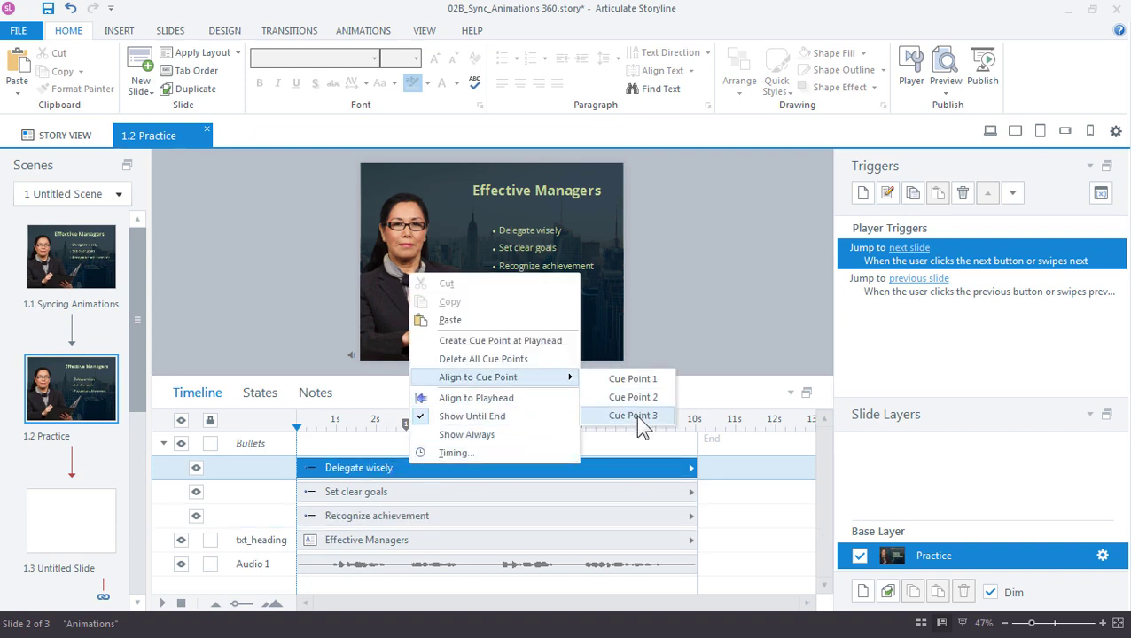
left_click(643, 381)
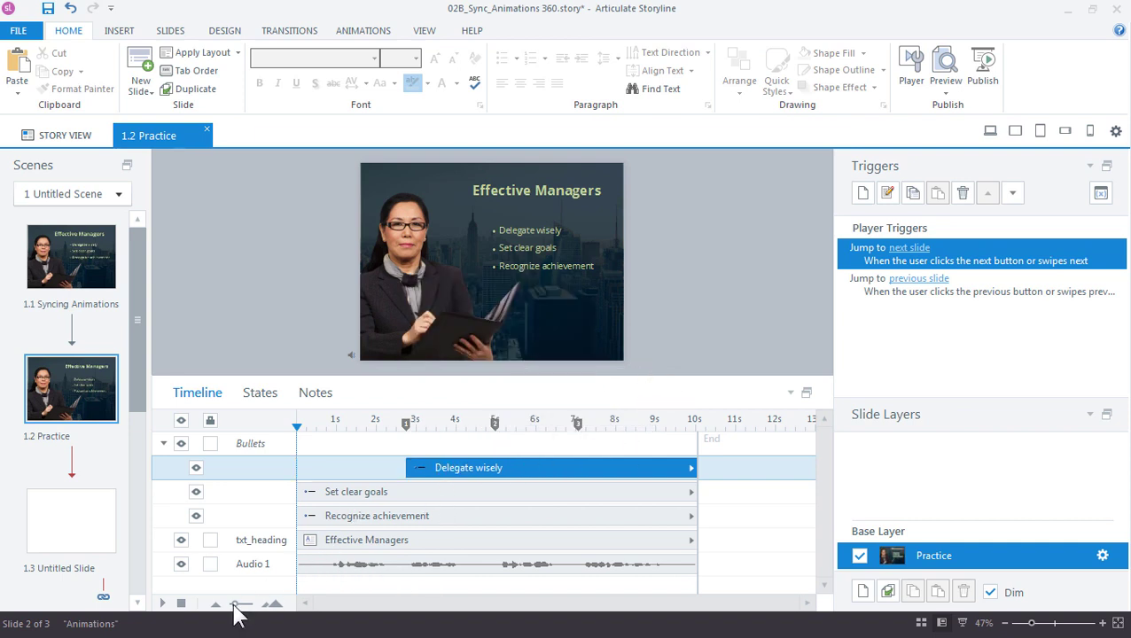
Step: Align Set clear goals to Cue Point 2
left_click_drag(239, 603, 250, 606)
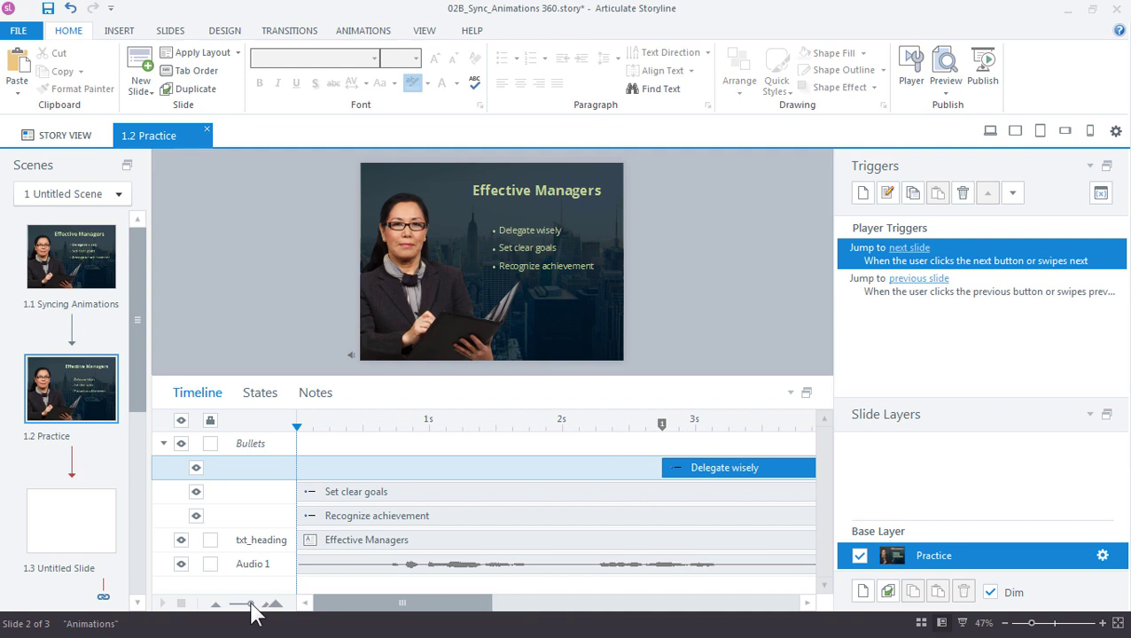
left_click(346, 492)
right_click(345, 492)
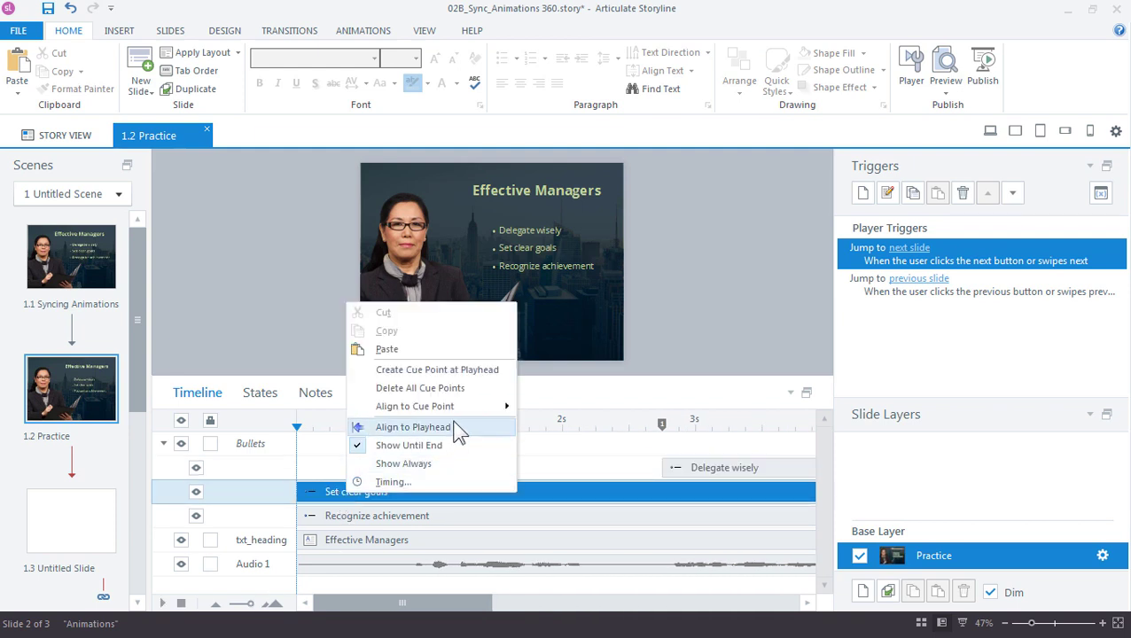
mouse_move(454, 405)
left_click(576, 426)
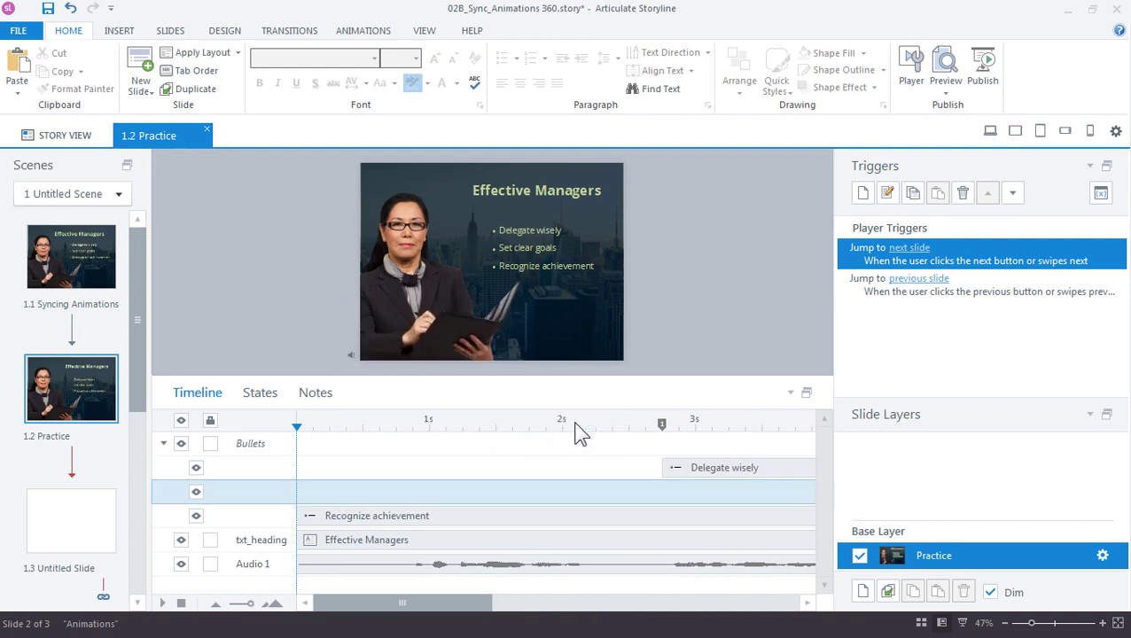
Step: Align Recognize achievement to Cue Point 3
left_click(412, 521)
right_click(412, 521)
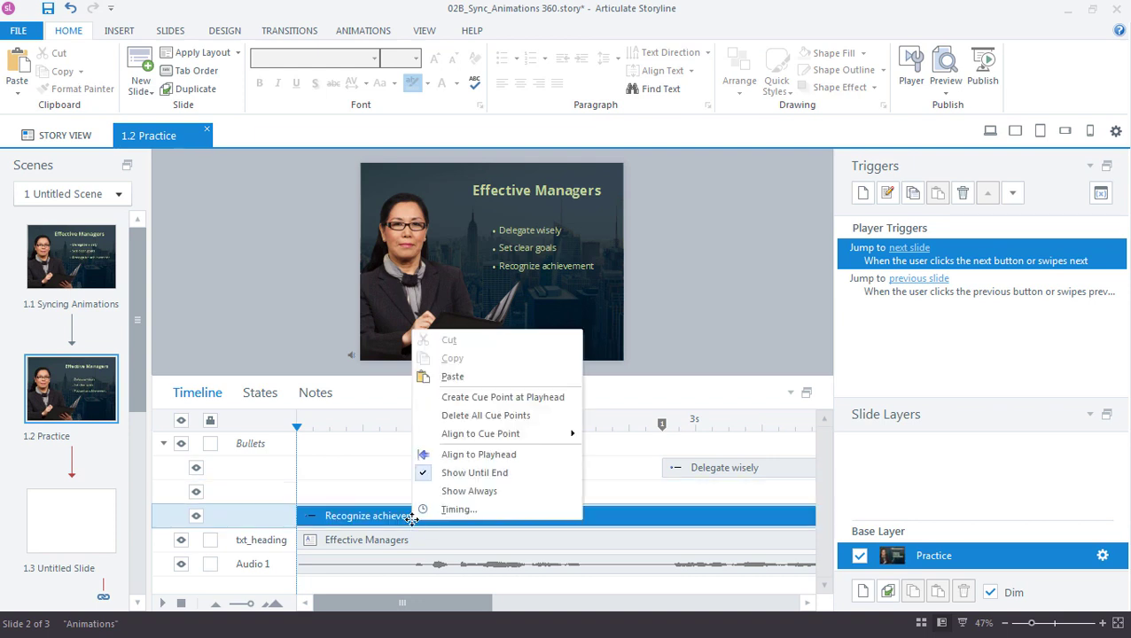
mouse_move(525, 433)
left_click(626, 471)
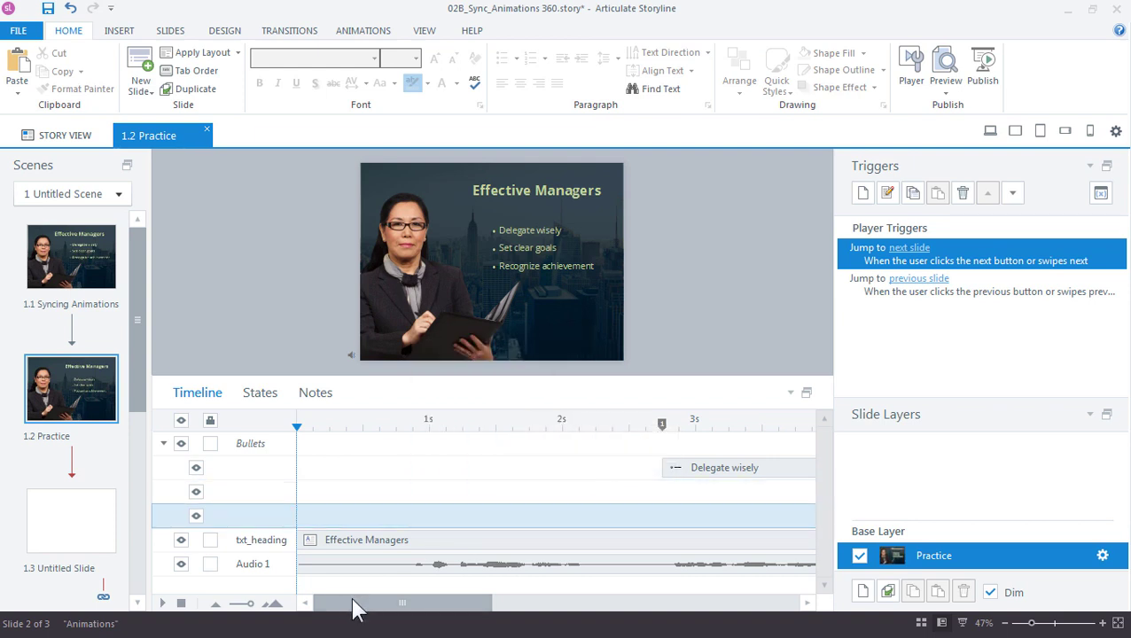
Step: Verify Set clear goals and Recognize achievement now start at their cue points
left_click_drag(357, 603, 577, 605)
left_click(503, 498)
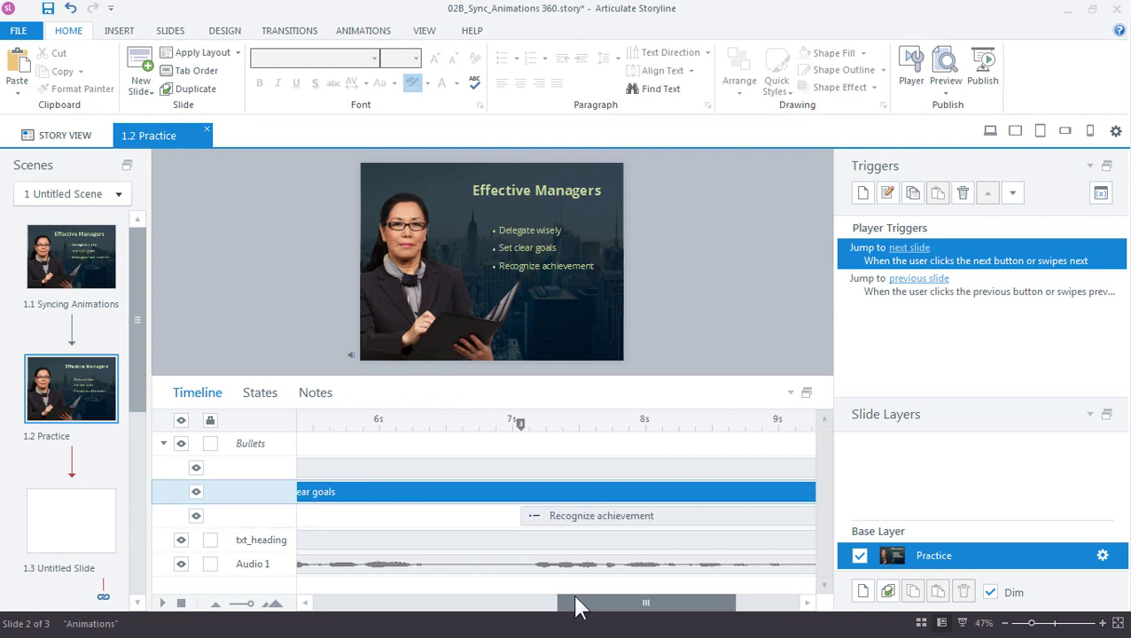
left_click(560, 516)
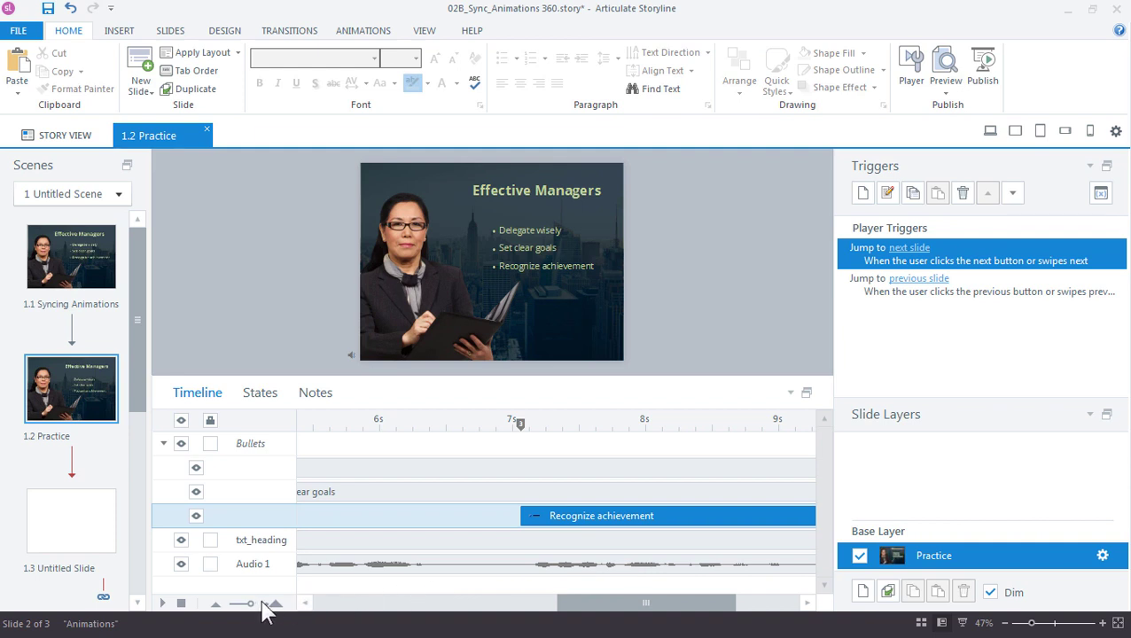
left_click_drag(251, 603, 241, 604)
left_click(335, 603)
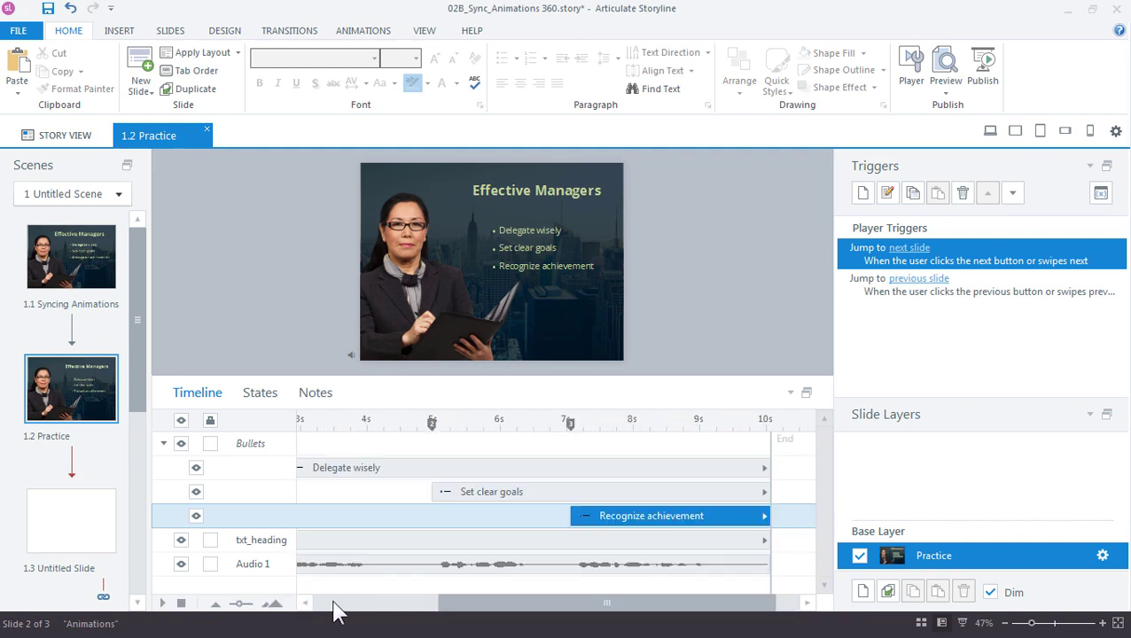
left_click_drag(453, 603, 323, 610)
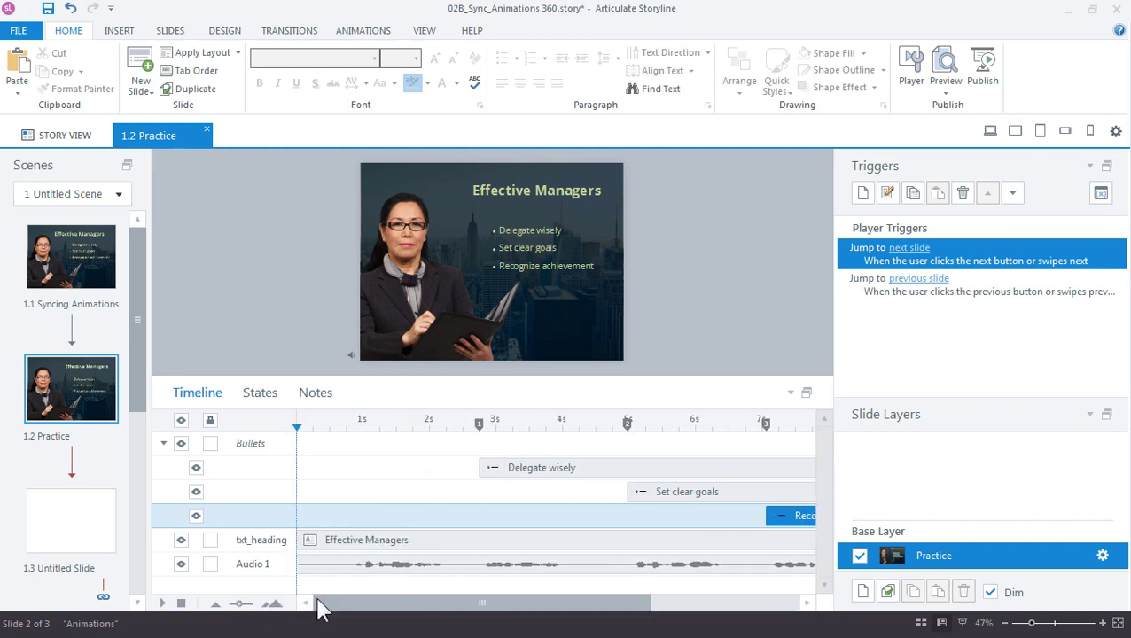